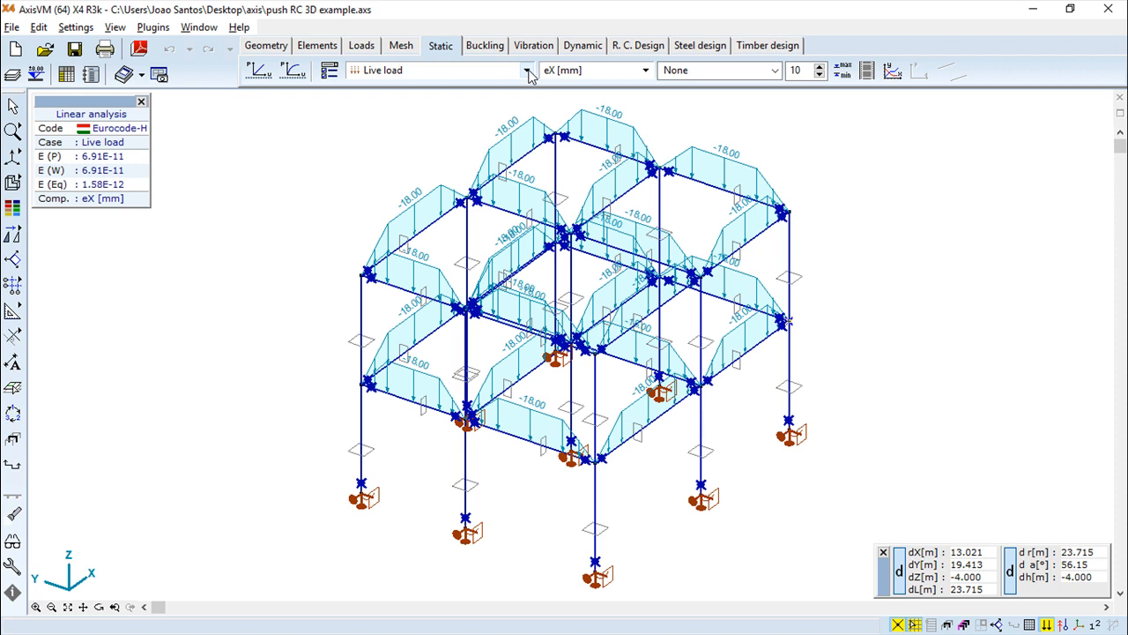
click(527, 70)
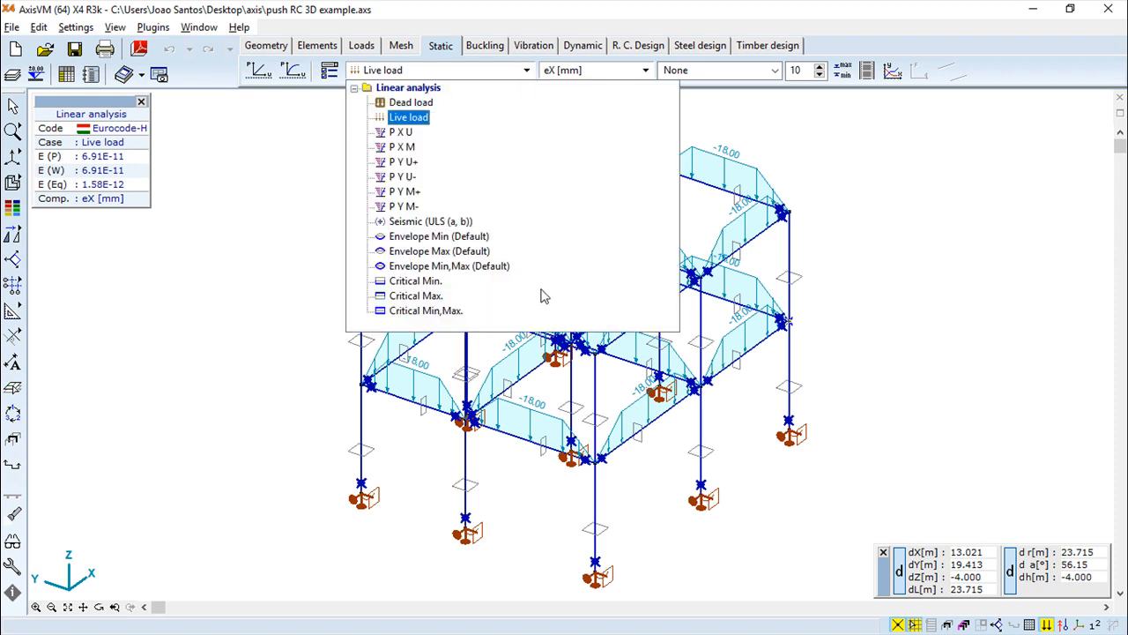
click(575, 14)
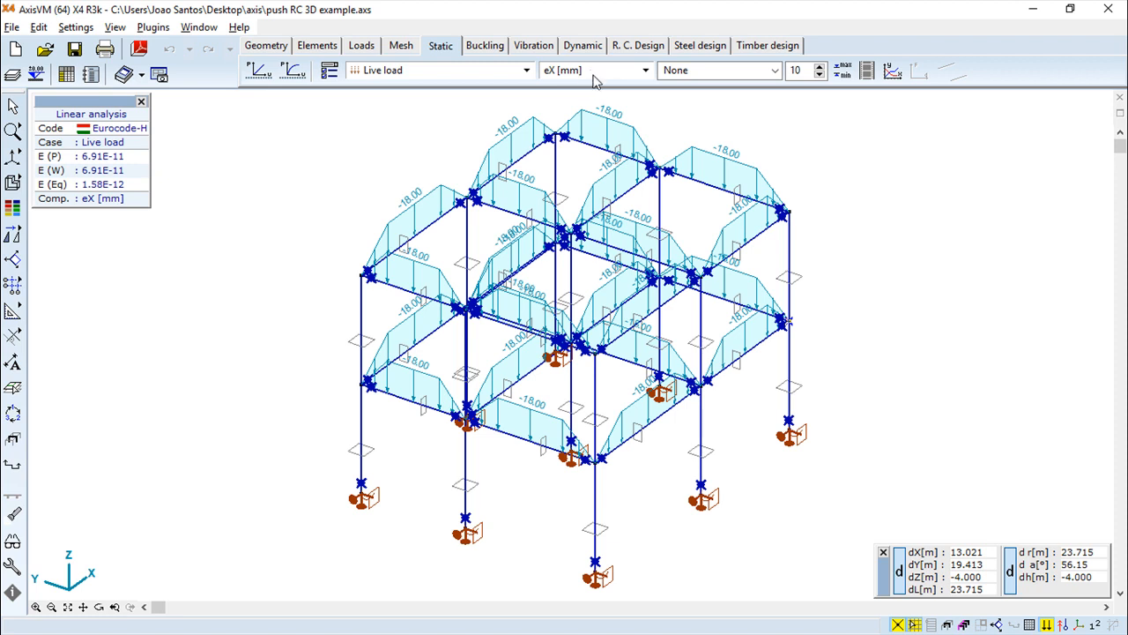
click(775, 74)
click(776, 75)
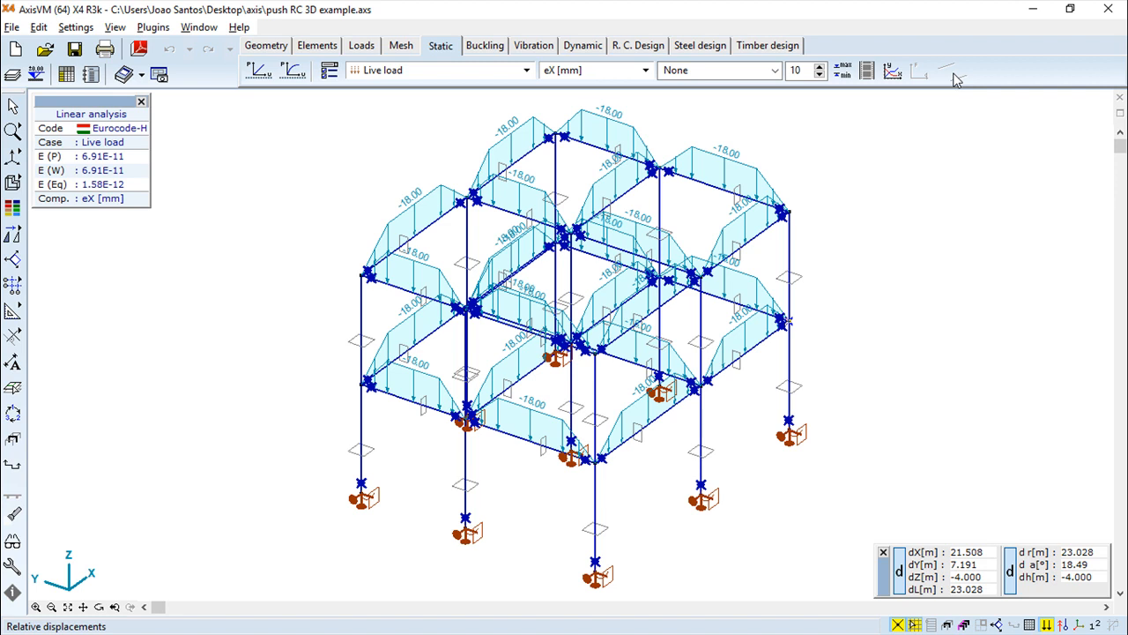
Open the display parameters and browse the Case, Envelope and Critical result options
click(329, 72)
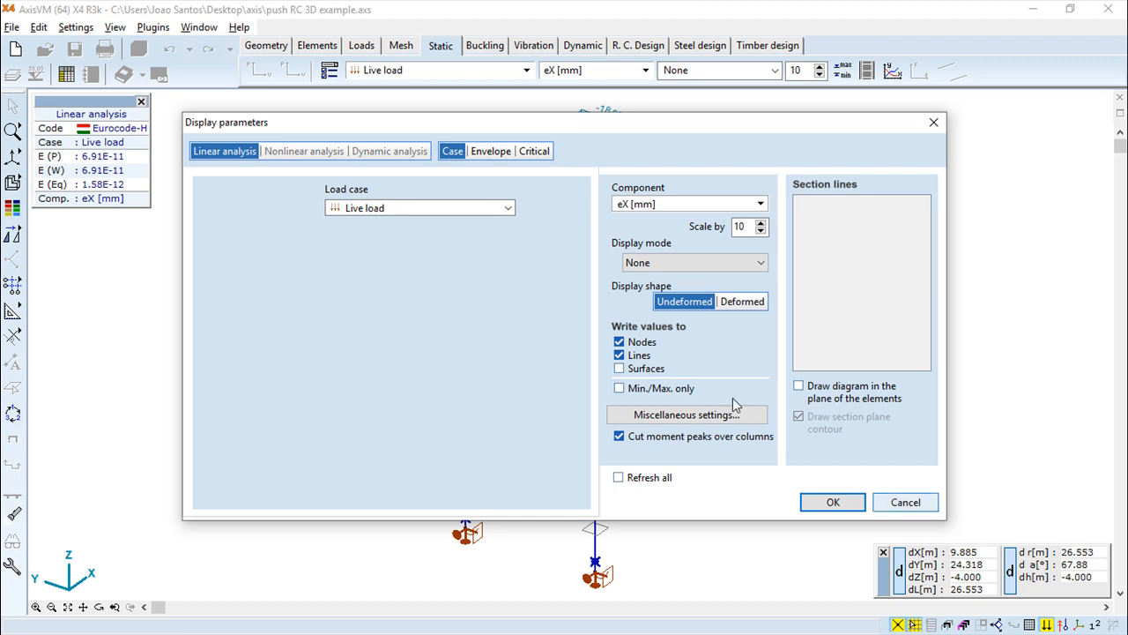
click(497, 155)
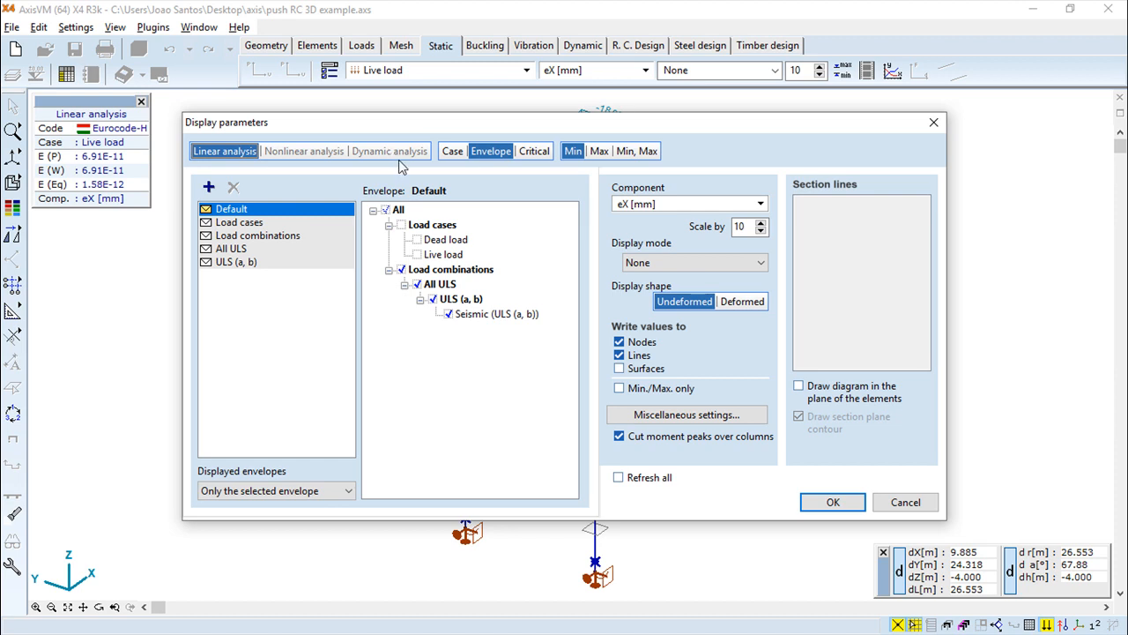
click(454, 152)
click(503, 155)
click(531, 155)
click(493, 153)
click(452, 151)
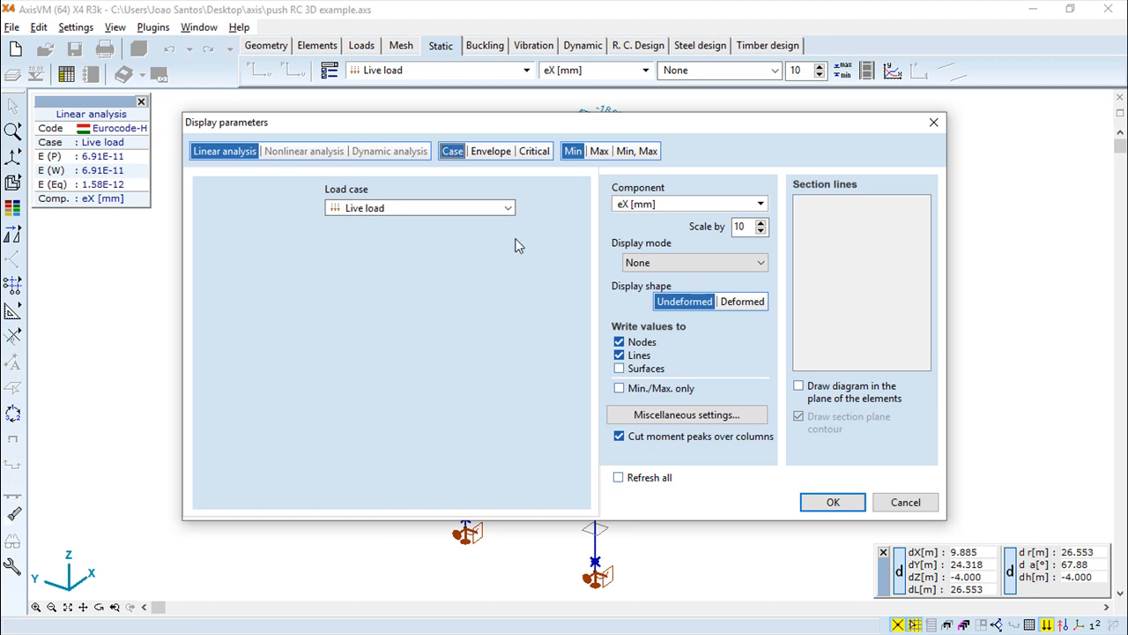
click(509, 209)
click(473, 212)
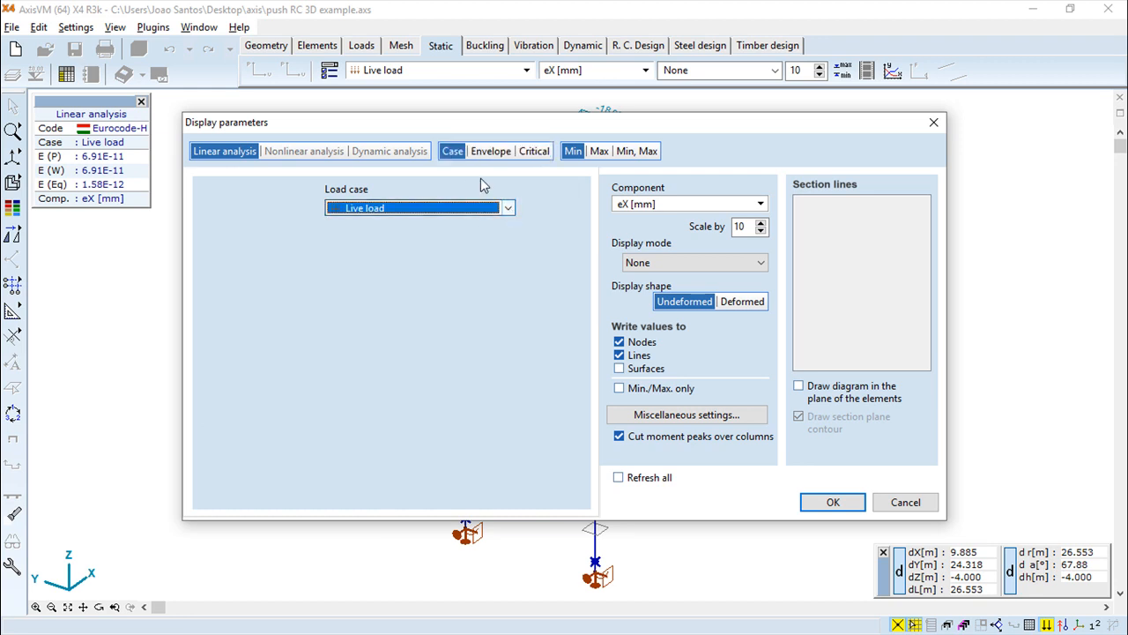
click(484, 151)
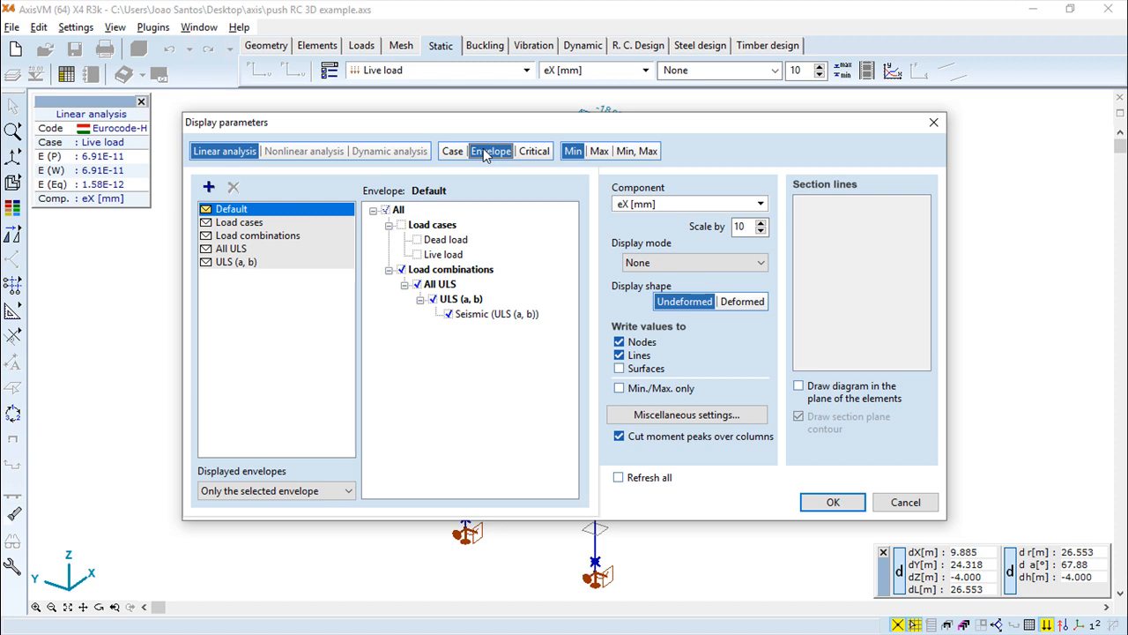
click(483, 149)
click(535, 151)
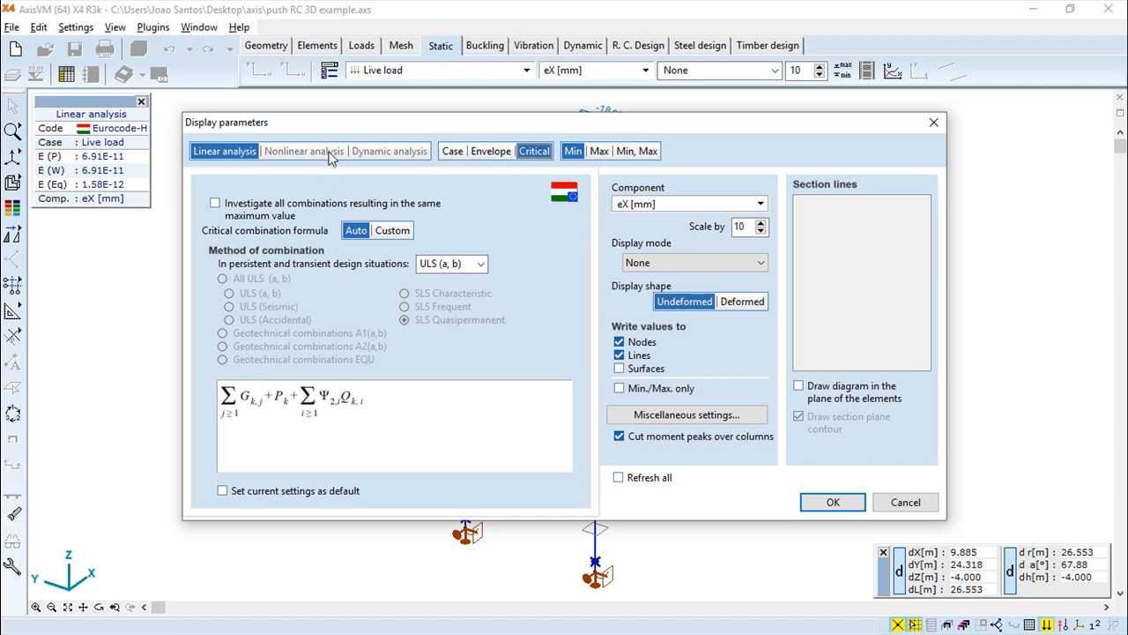
Configure critical combinations to investigate all same-maximum combinations with a Custom formula and ULS design situations
click(216, 203)
click(392, 232)
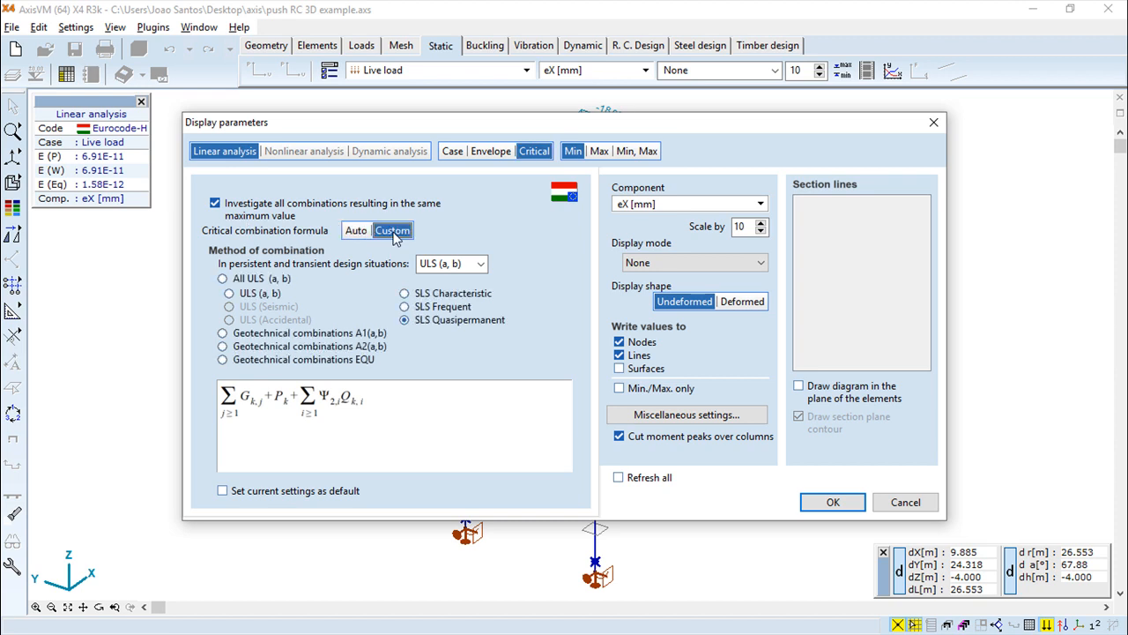
click(480, 266)
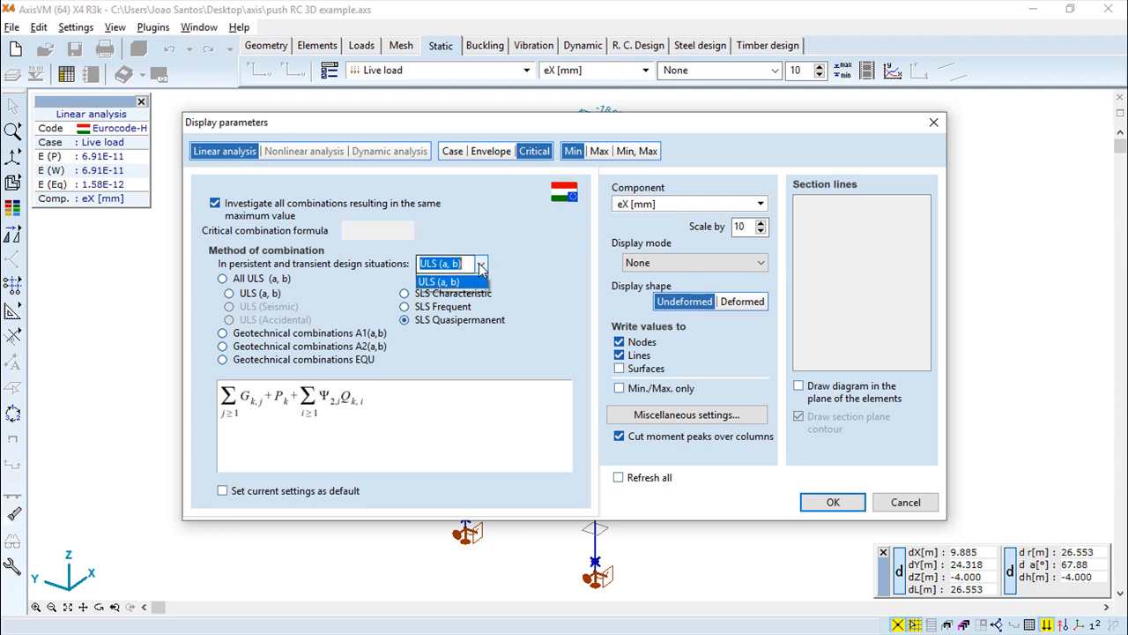
click(453, 290)
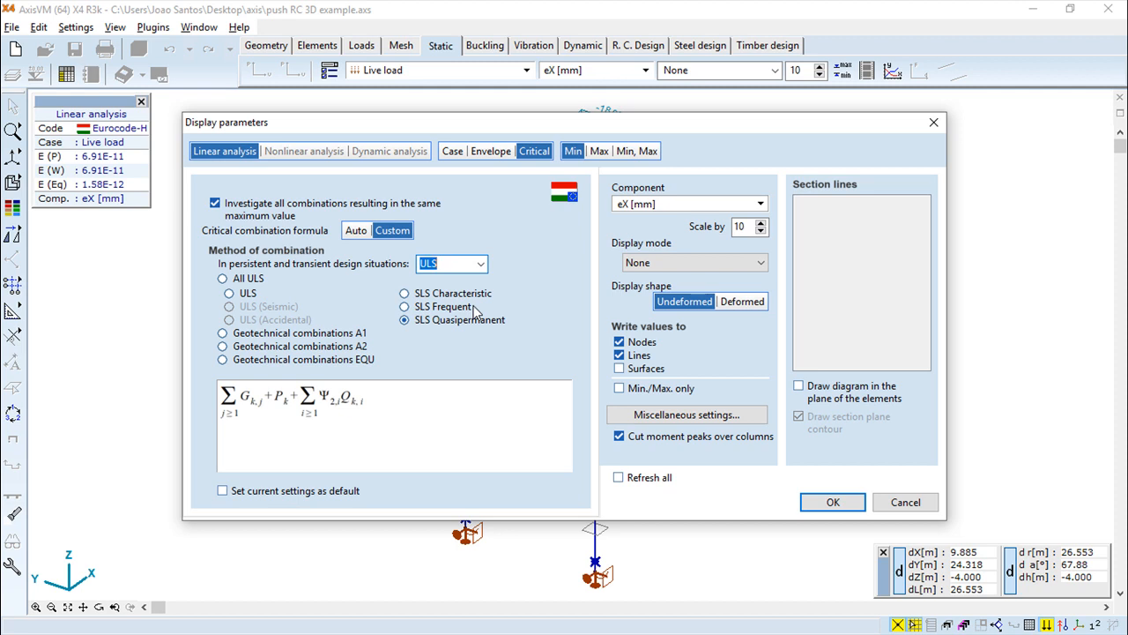
click(759, 204)
drag(761, 247, 767, 236)
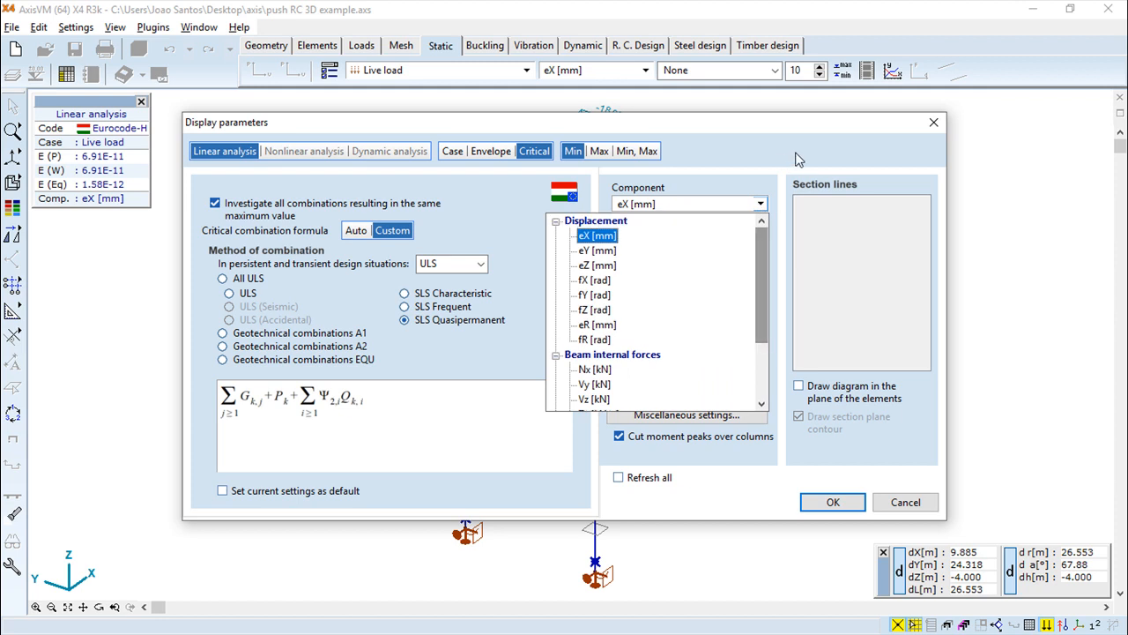
click(756, 187)
click(761, 264)
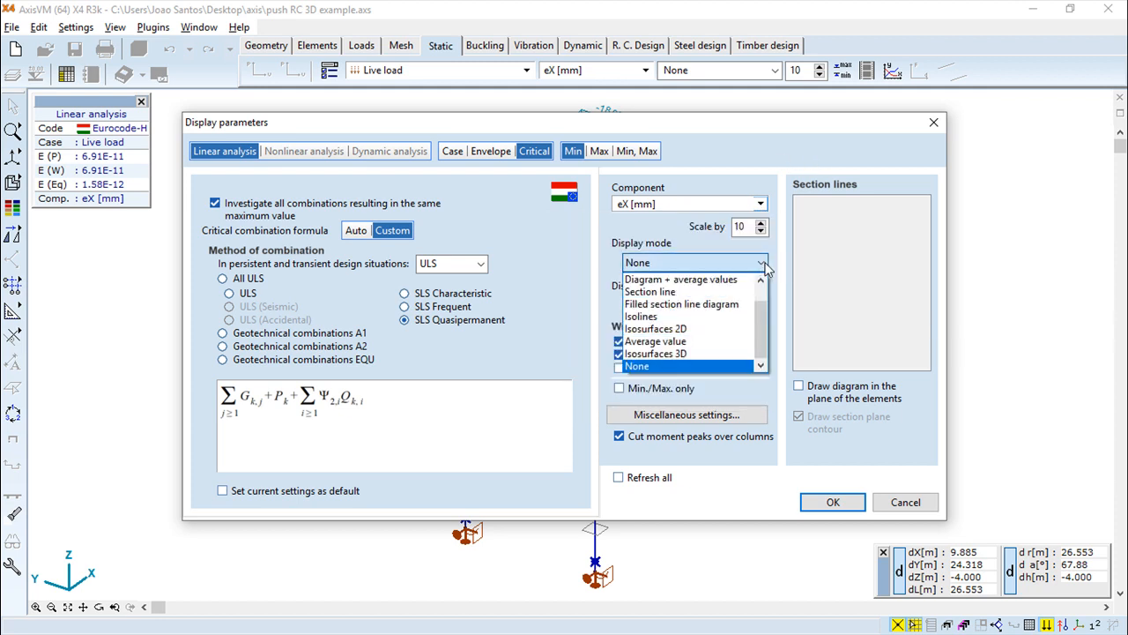
click(768, 158)
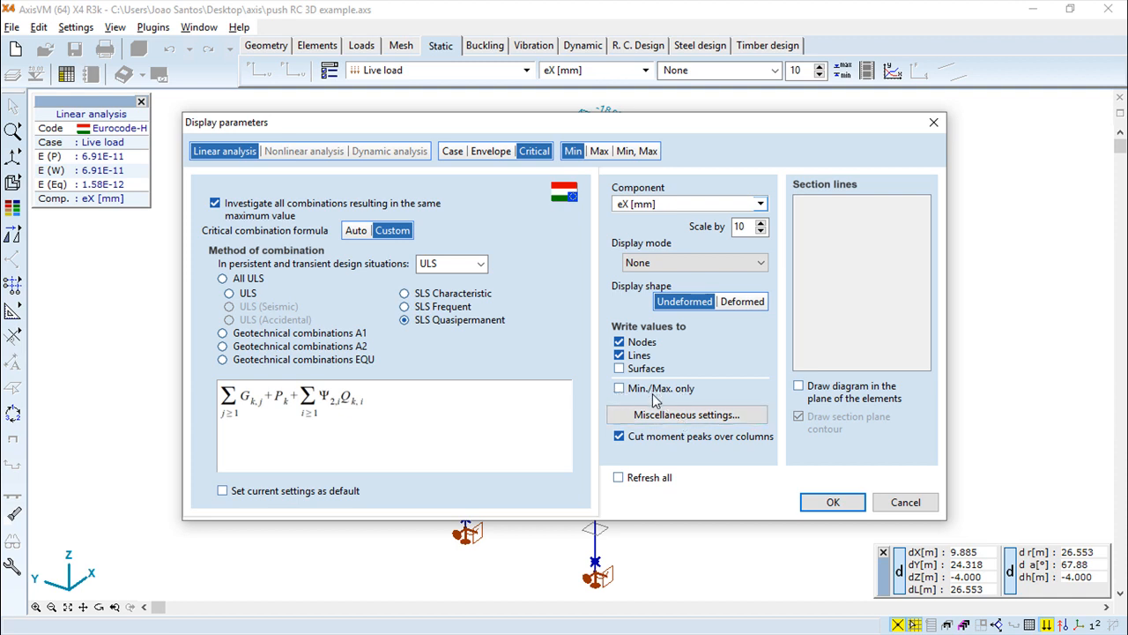
click(621, 391)
click(620, 390)
Review the miscellaneous result smoothing settings
click(654, 416)
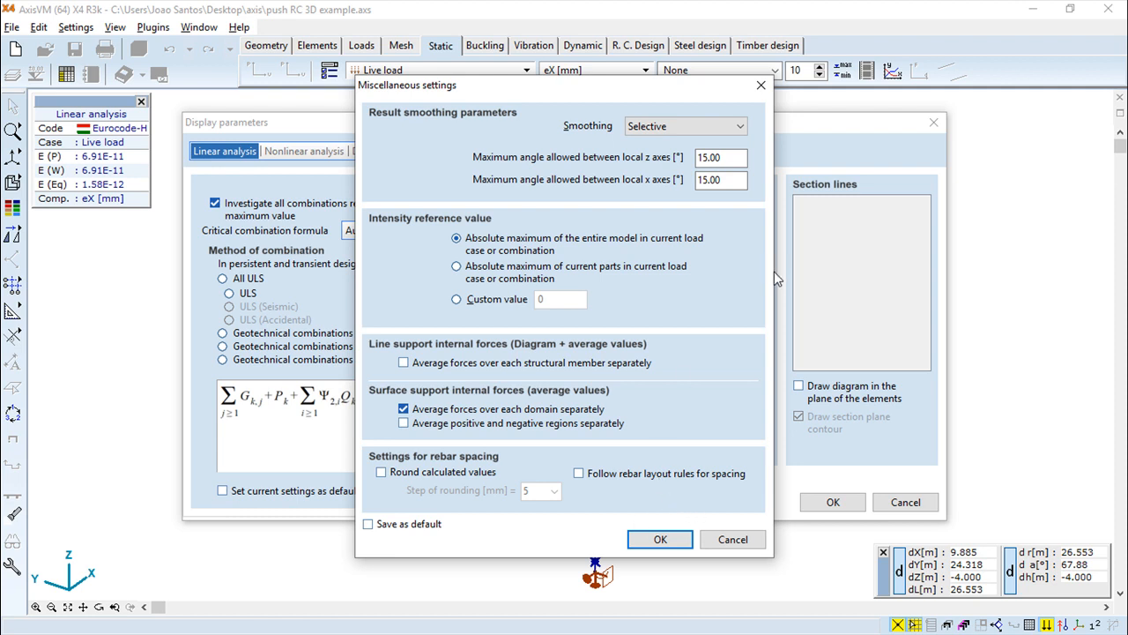
click(740, 129)
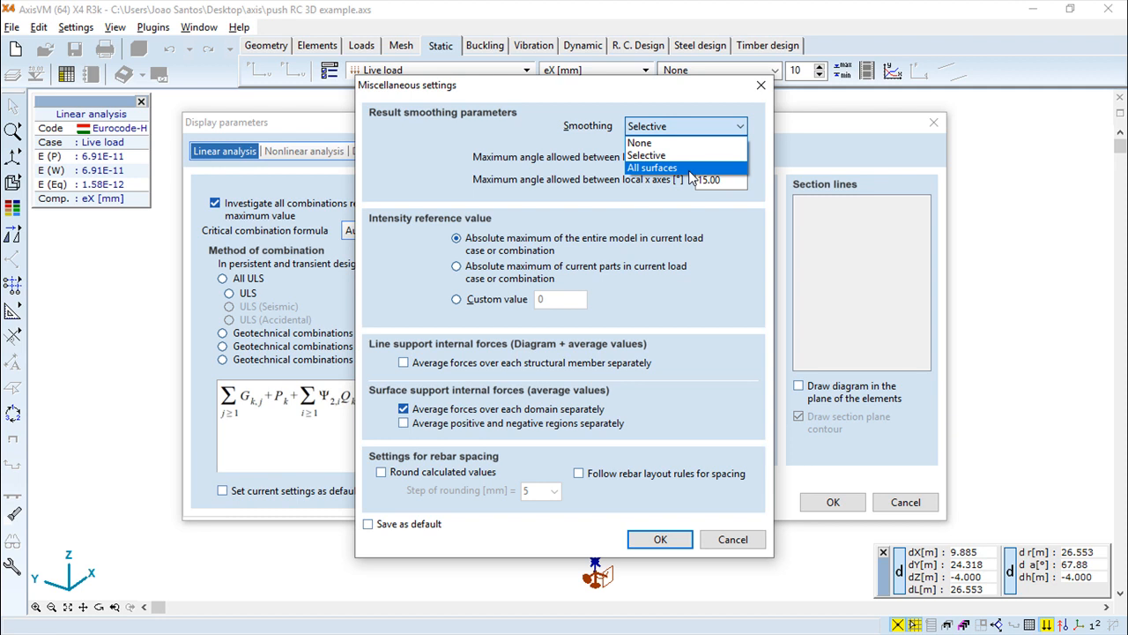
click(722, 220)
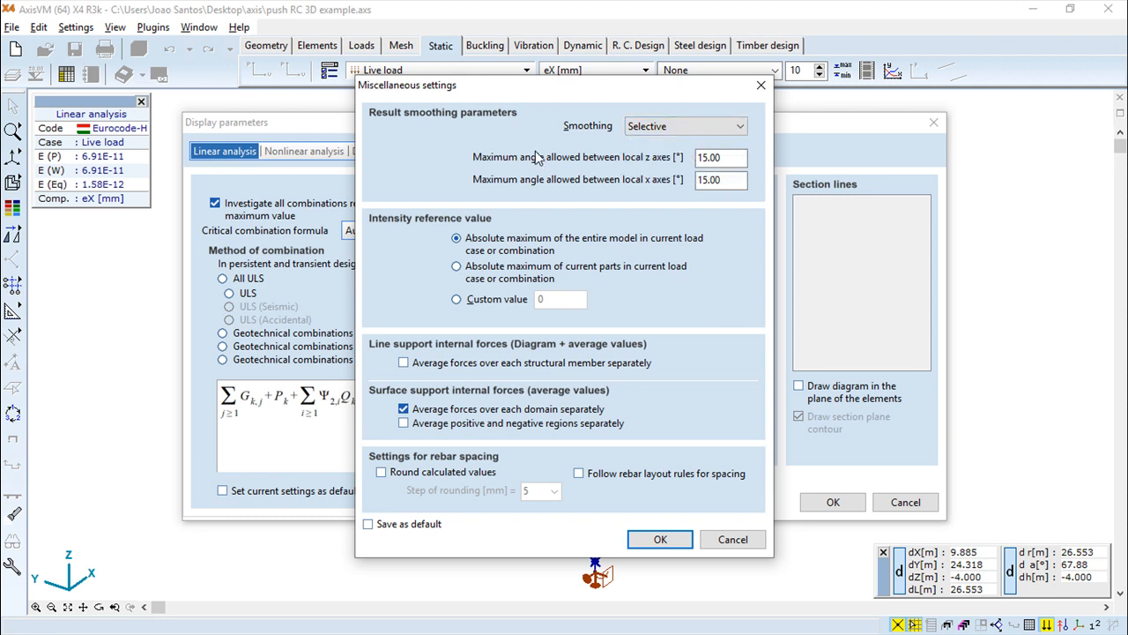
click(721, 163)
click(662, 538)
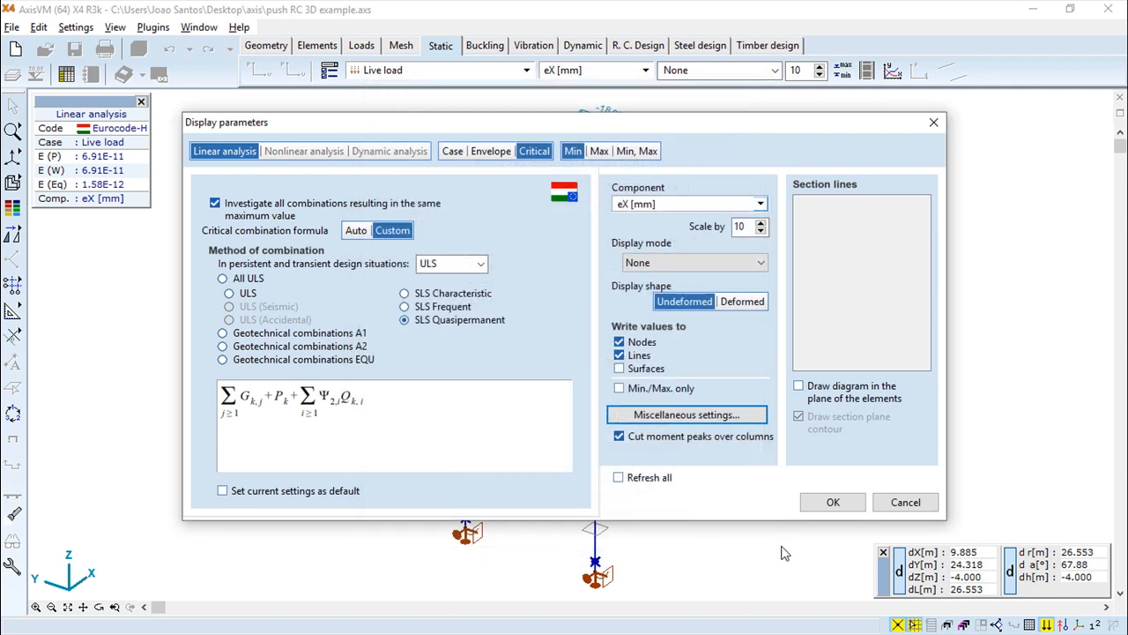
Apply the critical combination display and confirm investigating the combinations
click(828, 502)
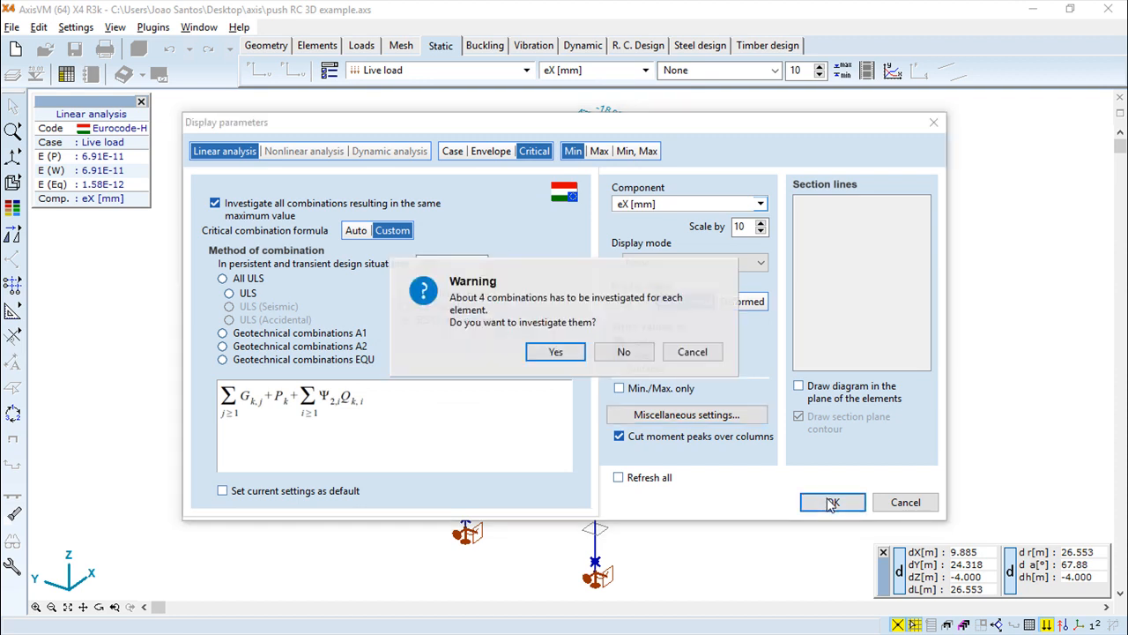
click(556, 352)
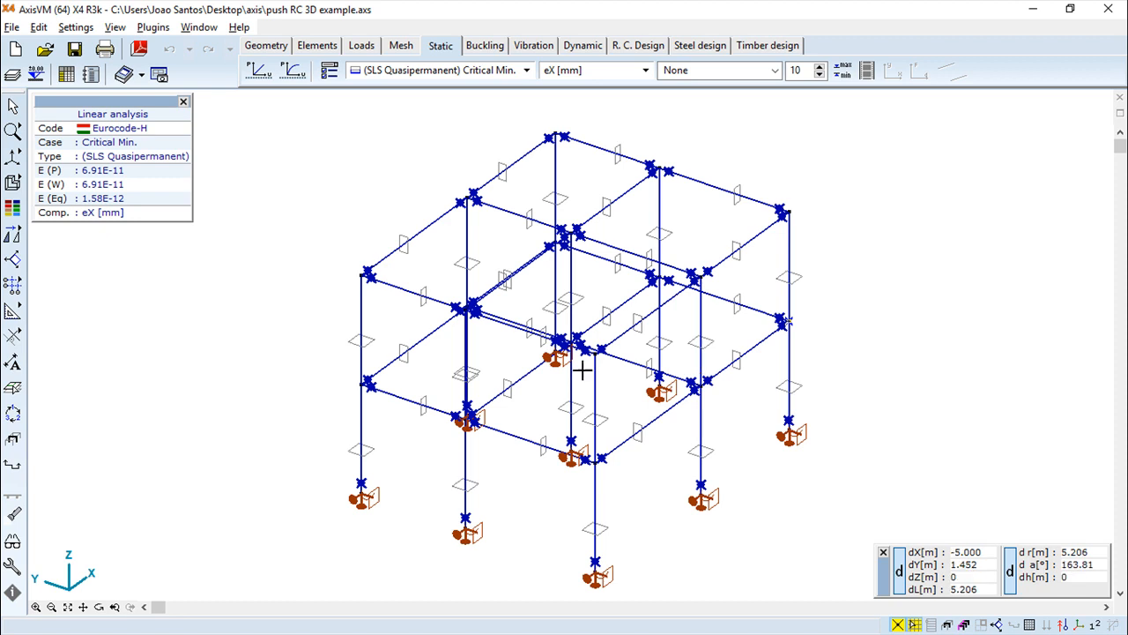
Display the Dead load case results
mouse_move(396, 496)
mouse_down()
mouse_move(447, 461)
mouse_move(437, 458)
mouse_up()
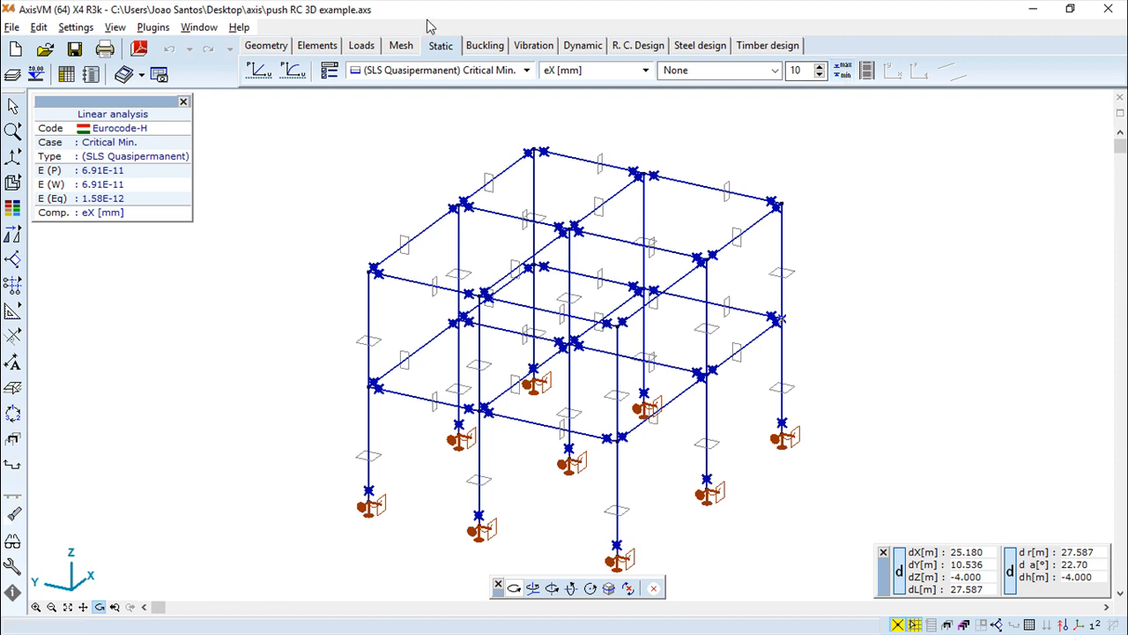
click(526, 71)
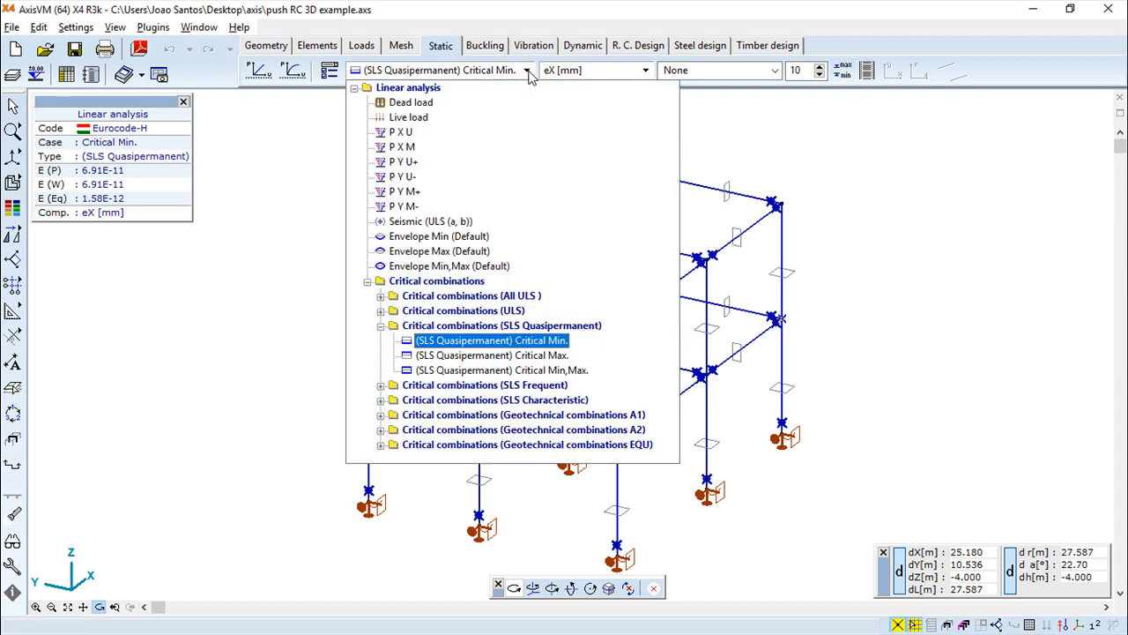
click(404, 104)
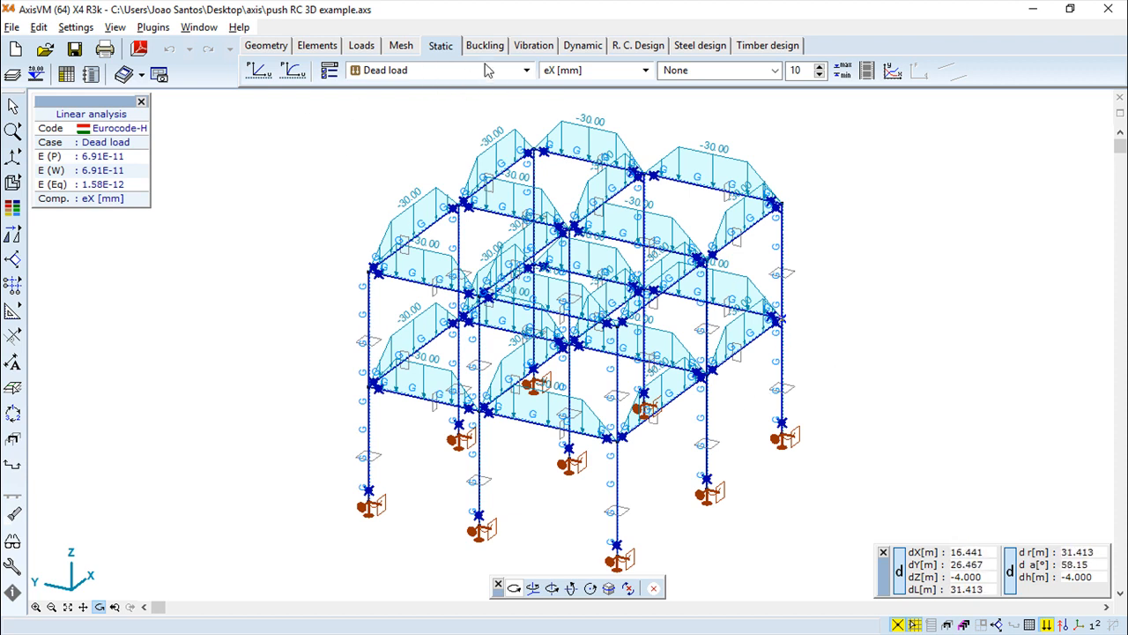
Set the result display mode to Isosurfaces 2D
click(646, 71)
click(646, 71)
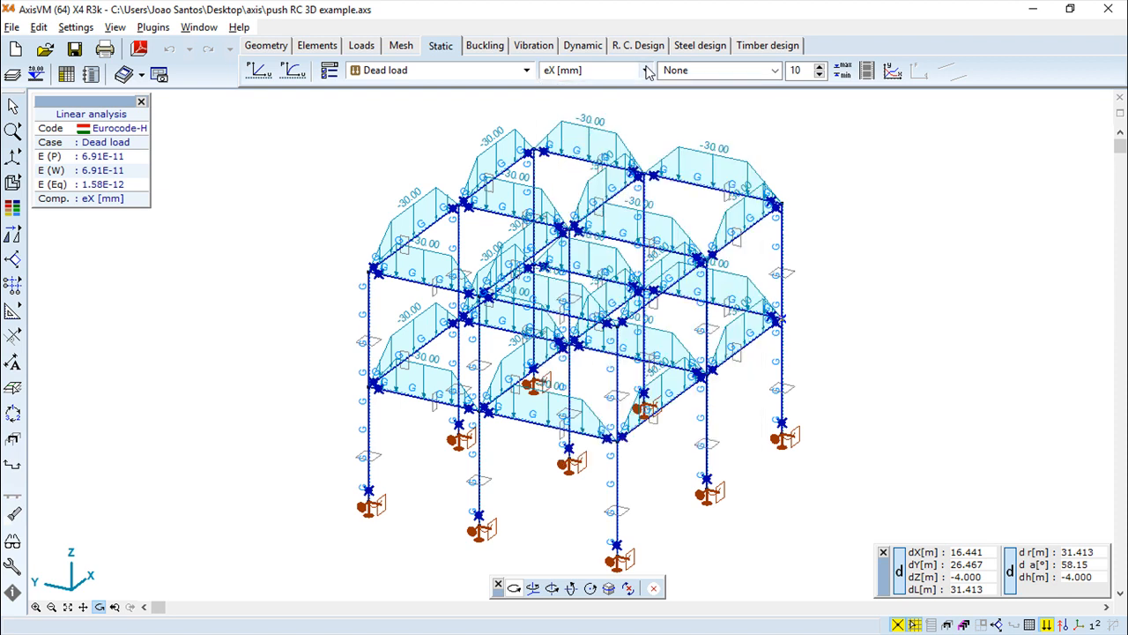
click(757, 72)
click(715, 141)
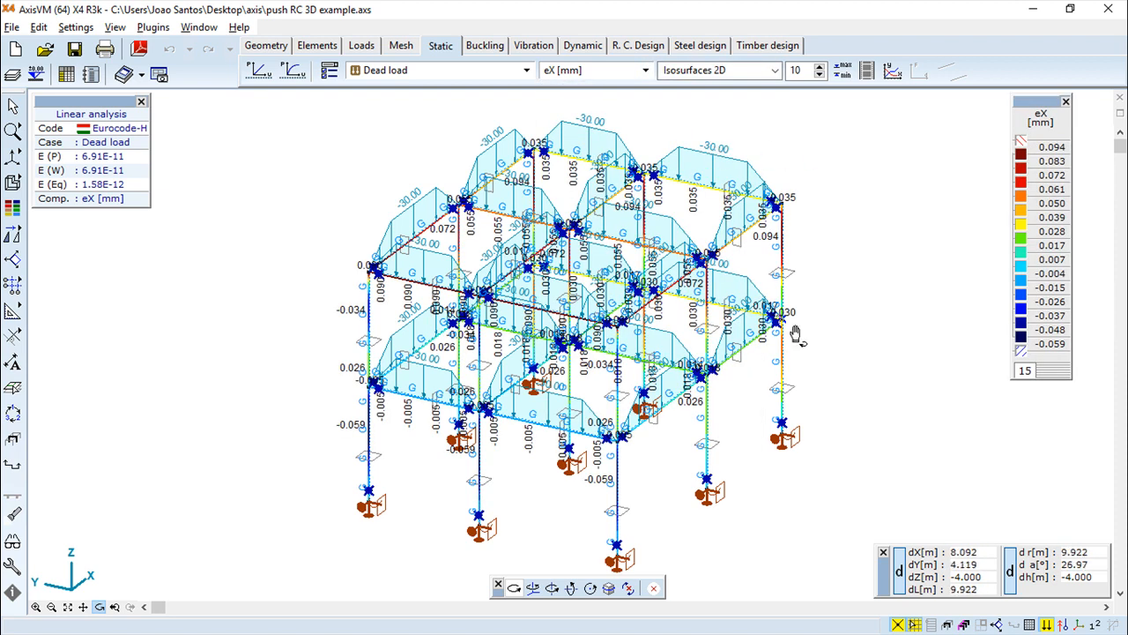
Set the scale factor to 16.5 and increase the colour legend to 20 levels
click(819, 67)
click(819, 67)
click(819, 67)
click(819, 67)
click(819, 67)
click(818, 67)
click(819, 67)
click(819, 67)
click(819, 67)
click(819, 67)
click(819, 67)
click(819, 66)
click(819, 67)
click(743, 76)
click(885, 182)
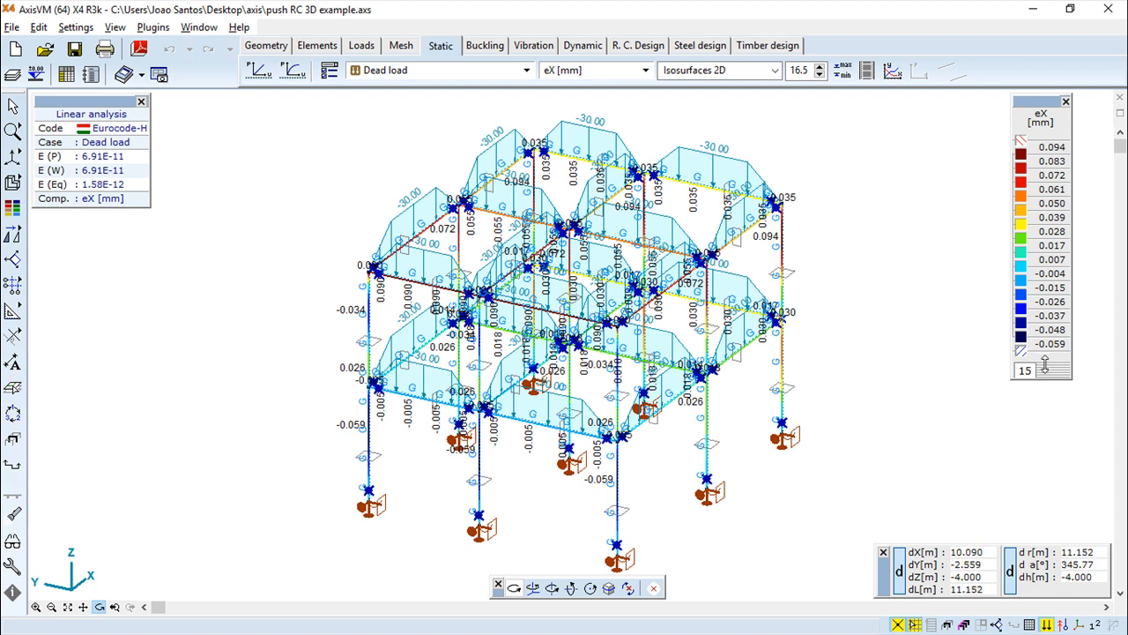
drag(1053, 371, 1053, 441)
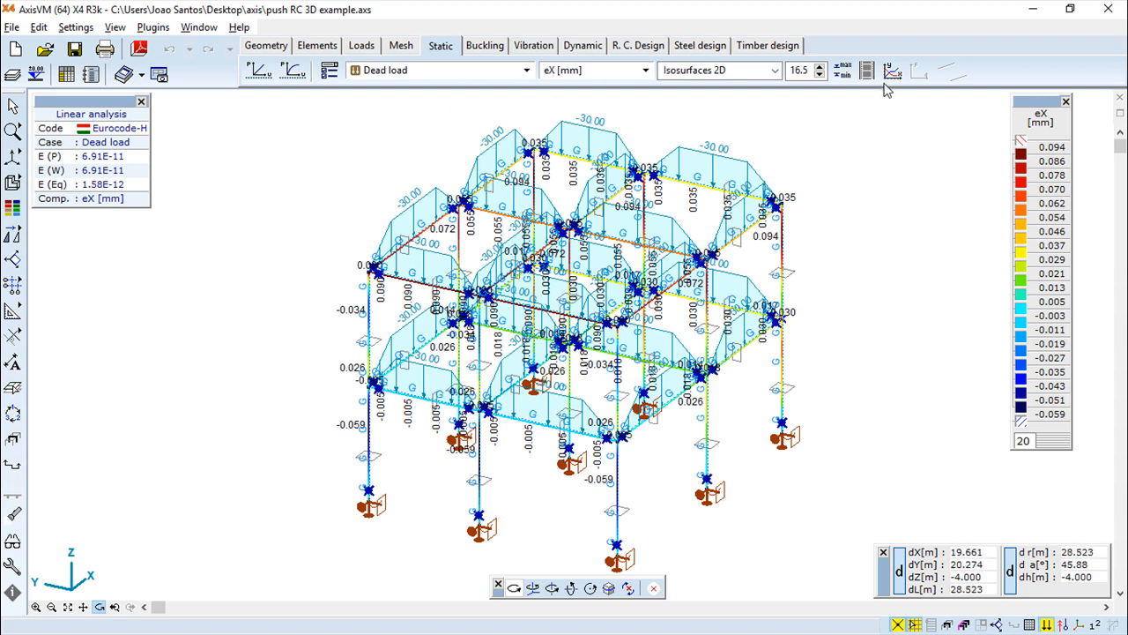
Turn off writing result values on lines in the display parameters
click(330, 72)
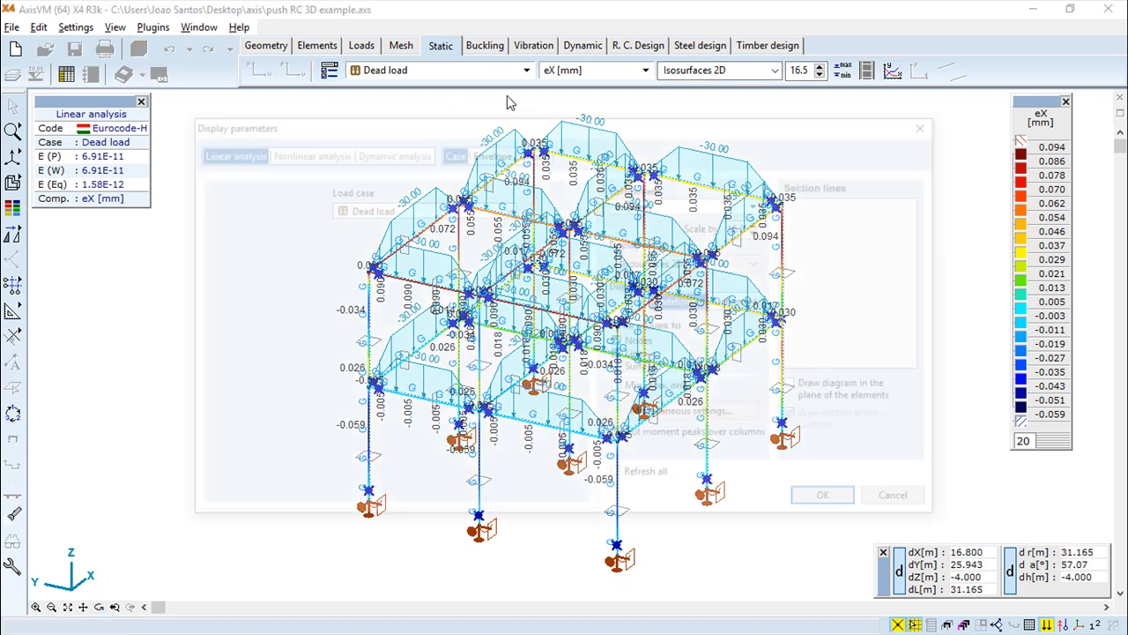
click(620, 356)
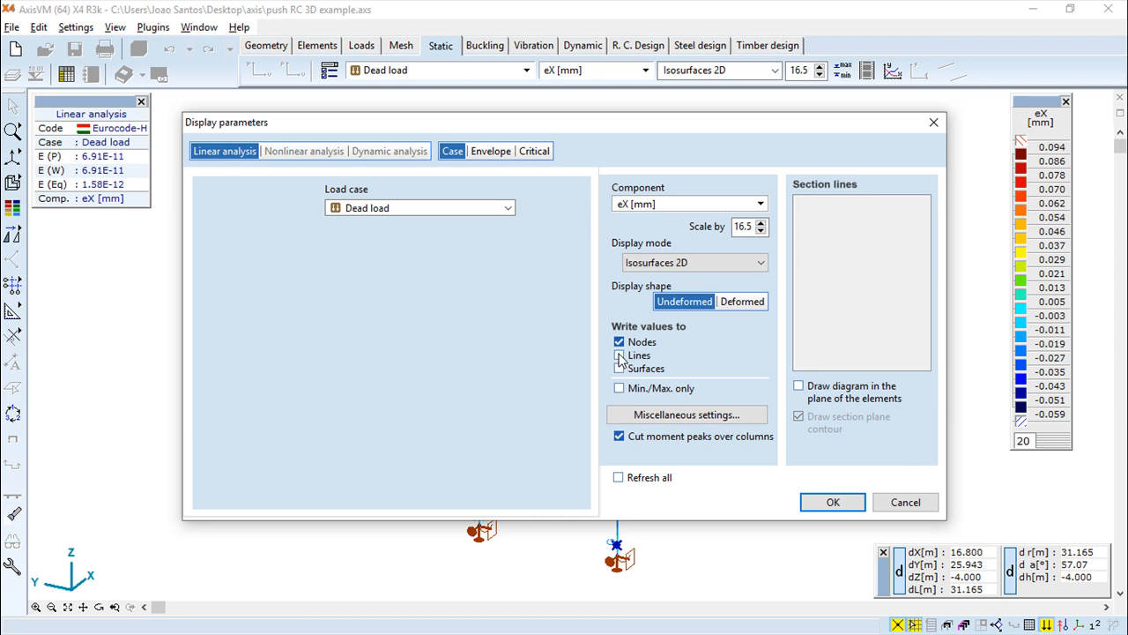
click(832, 502)
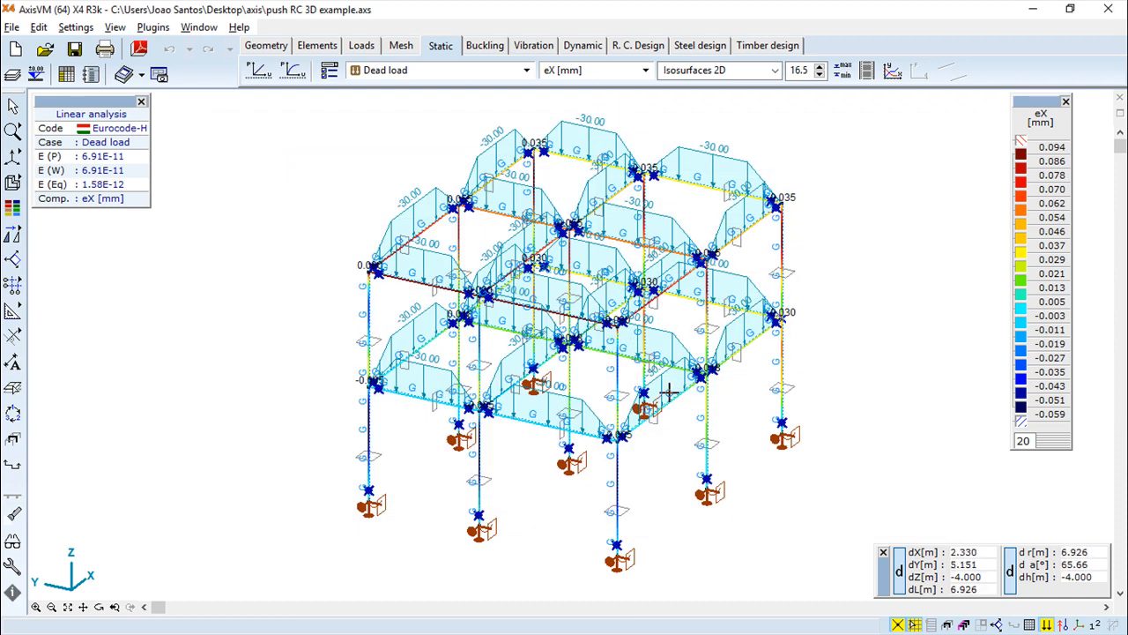
Look up the model's minimum and maximum eY displacement extremes for the Dead load case
click(99, 607)
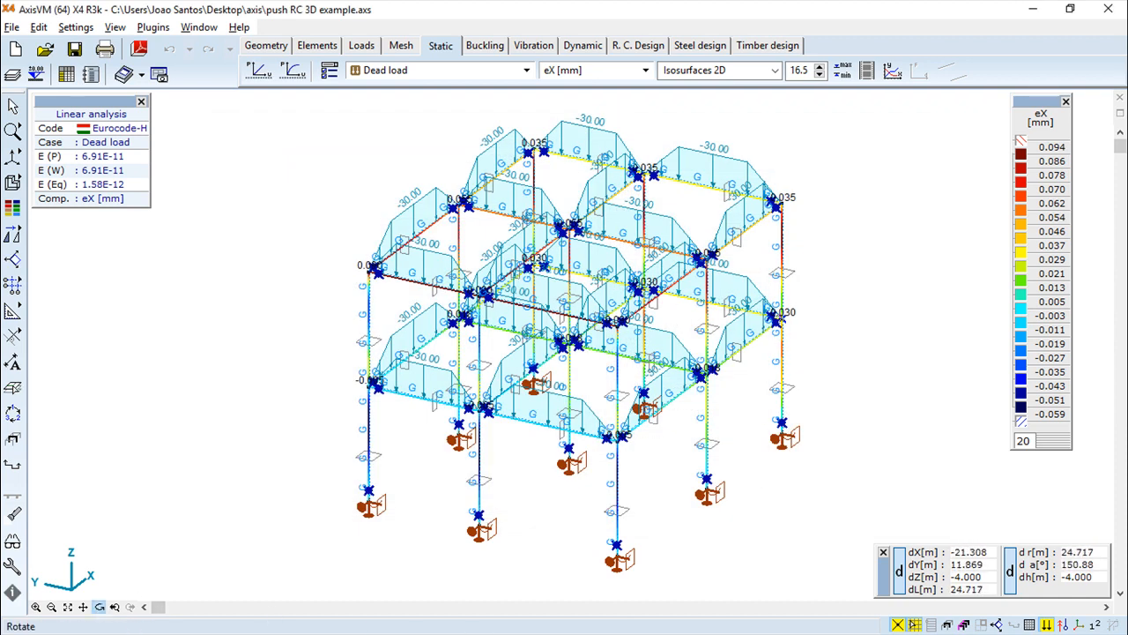
drag(748, 391, 665, 478)
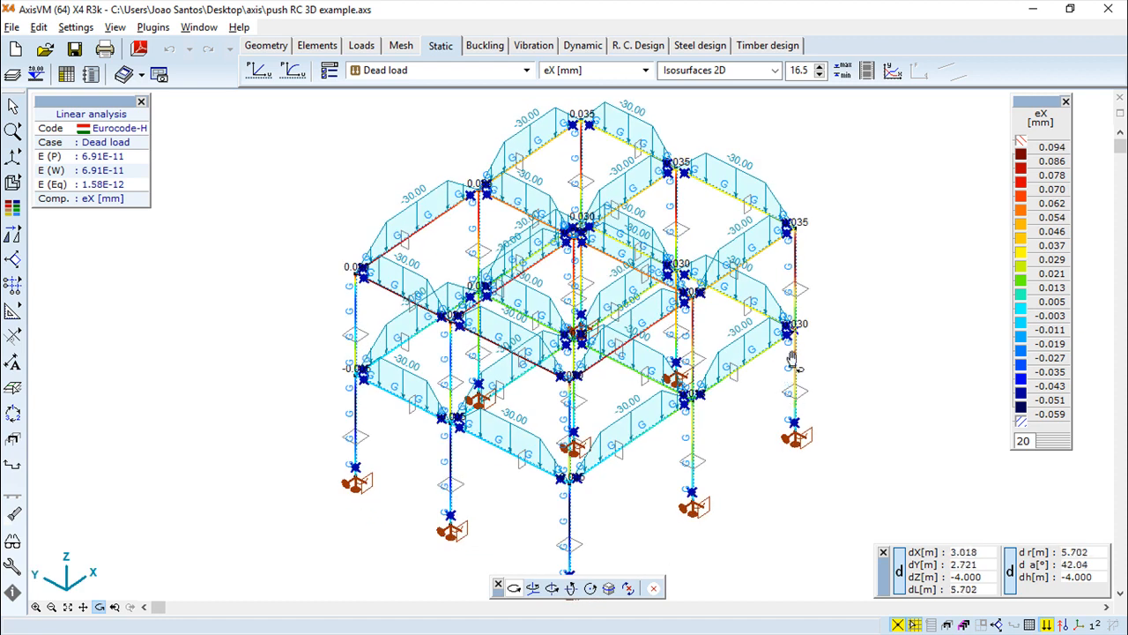
scroll(758, 333, up, 3)
scroll(752, 337, down, 3)
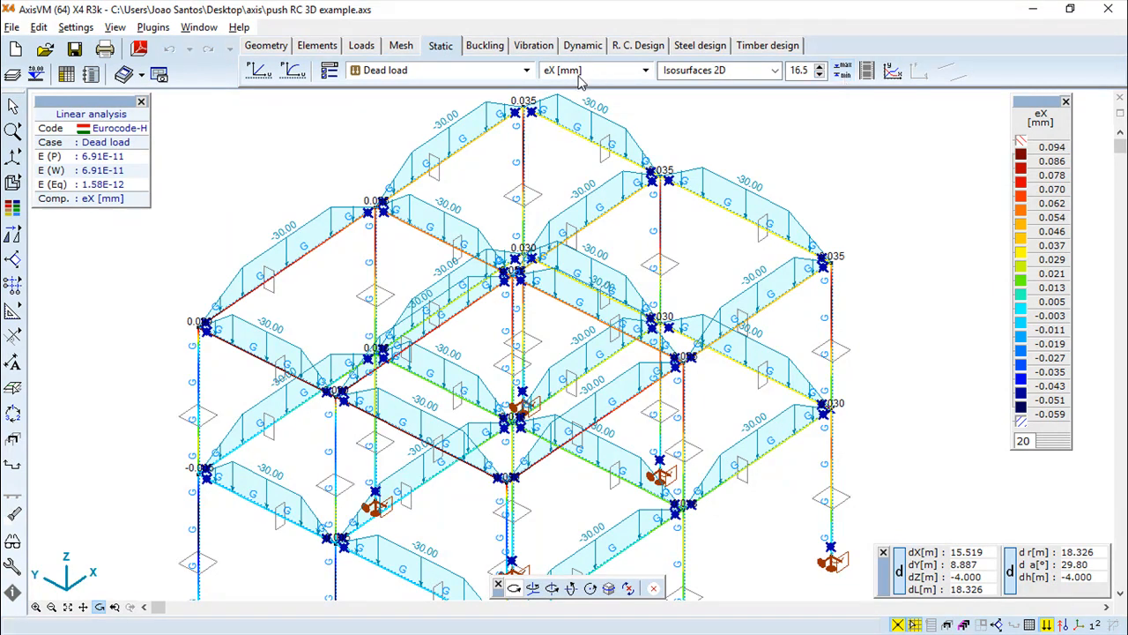
click(844, 74)
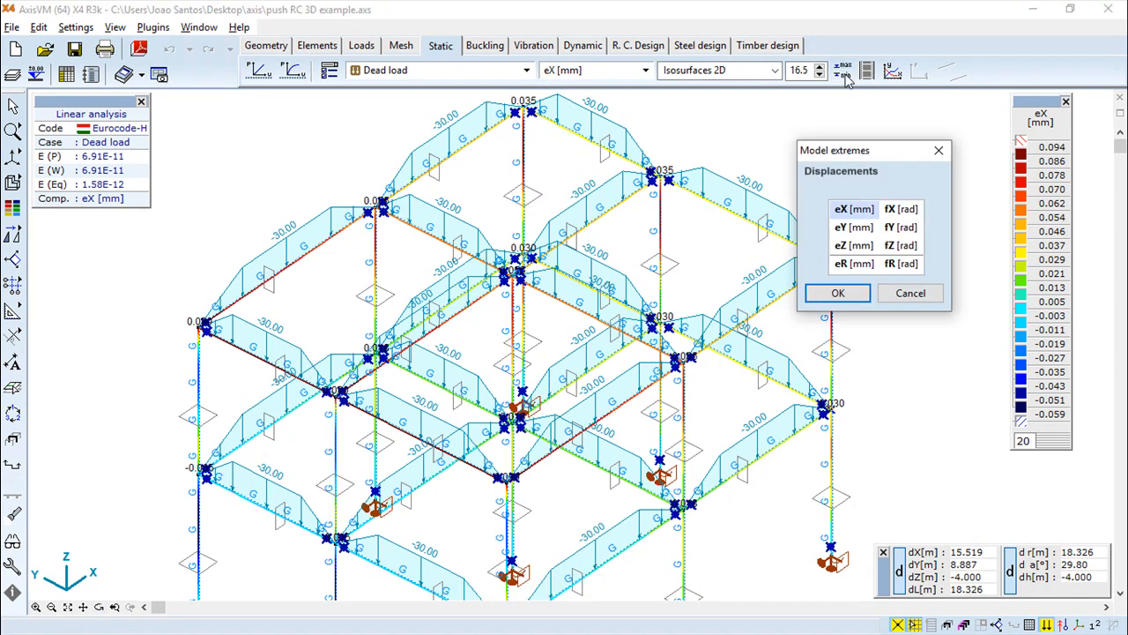
click(857, 227)
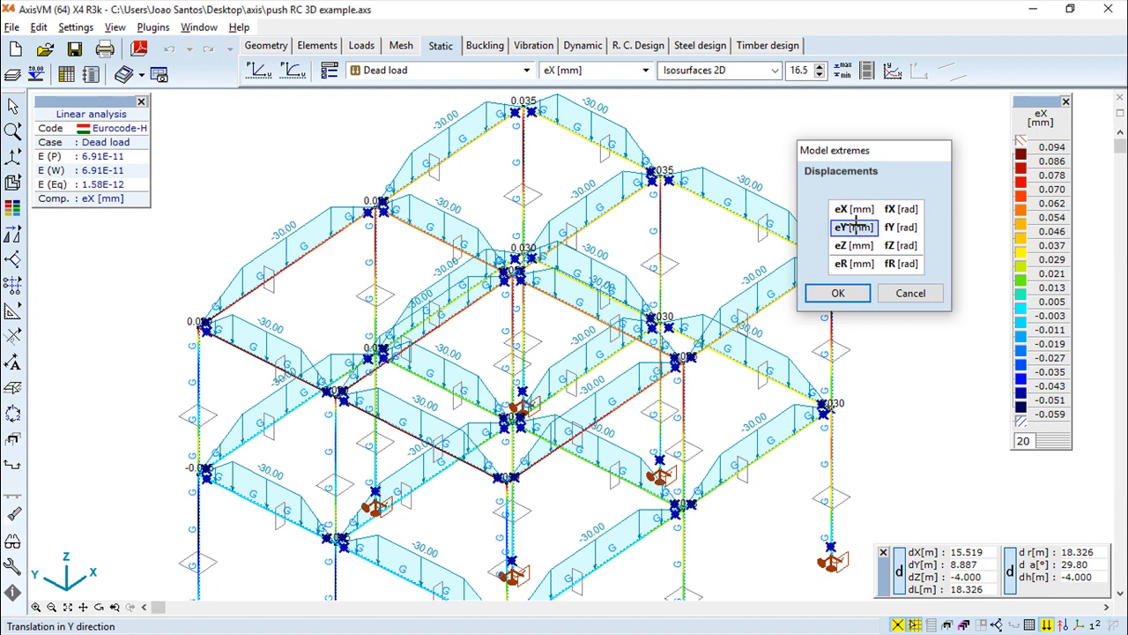
click(838, 292)
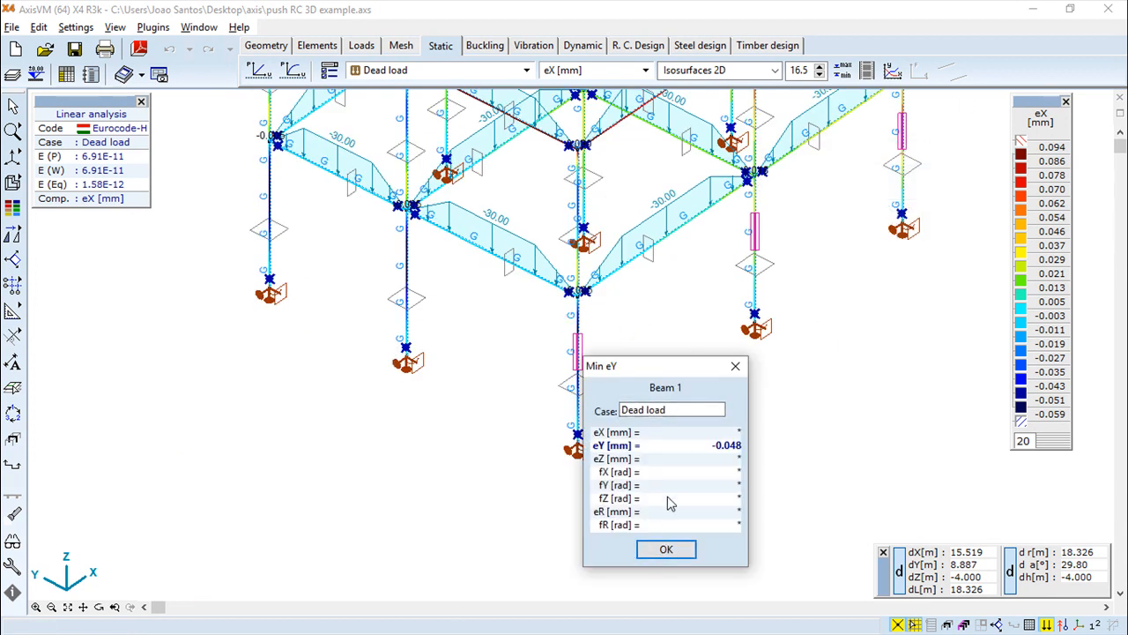
click(737, 366)
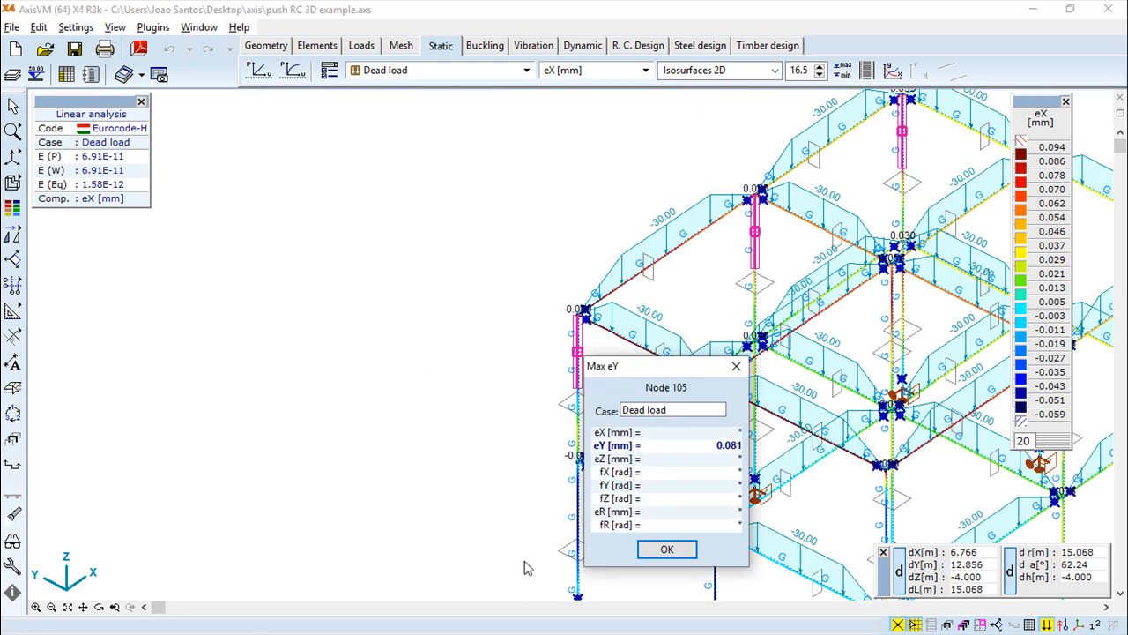
key(Escape)
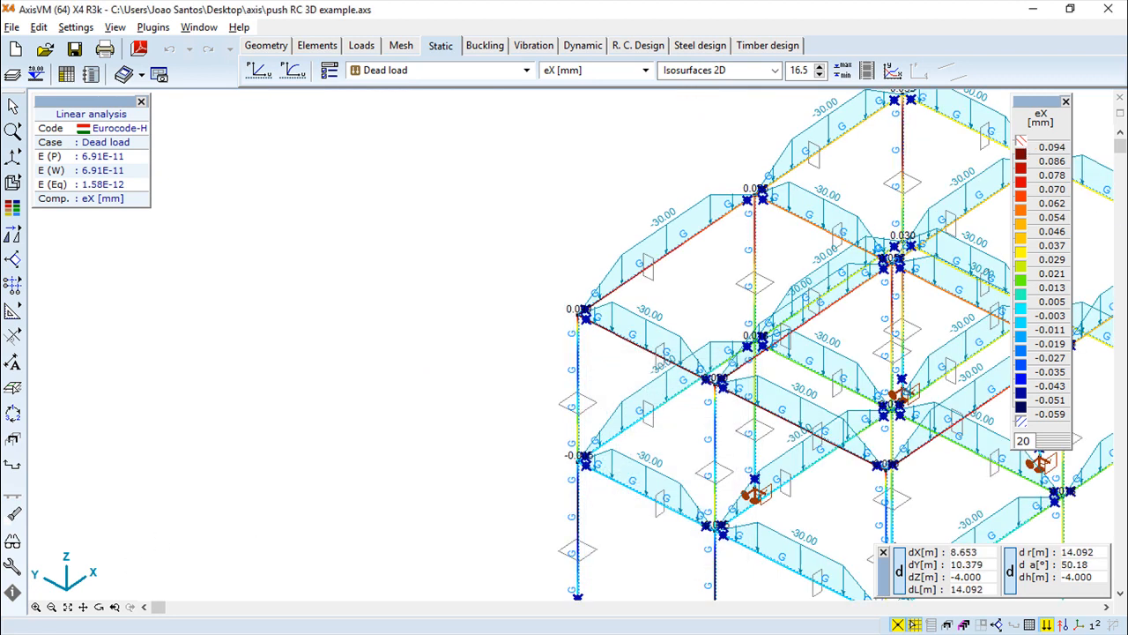
Play the displacement animation with 12 frames and colours adjusted for each frame, then close it
middle_drag(795, 299, 516, 269)
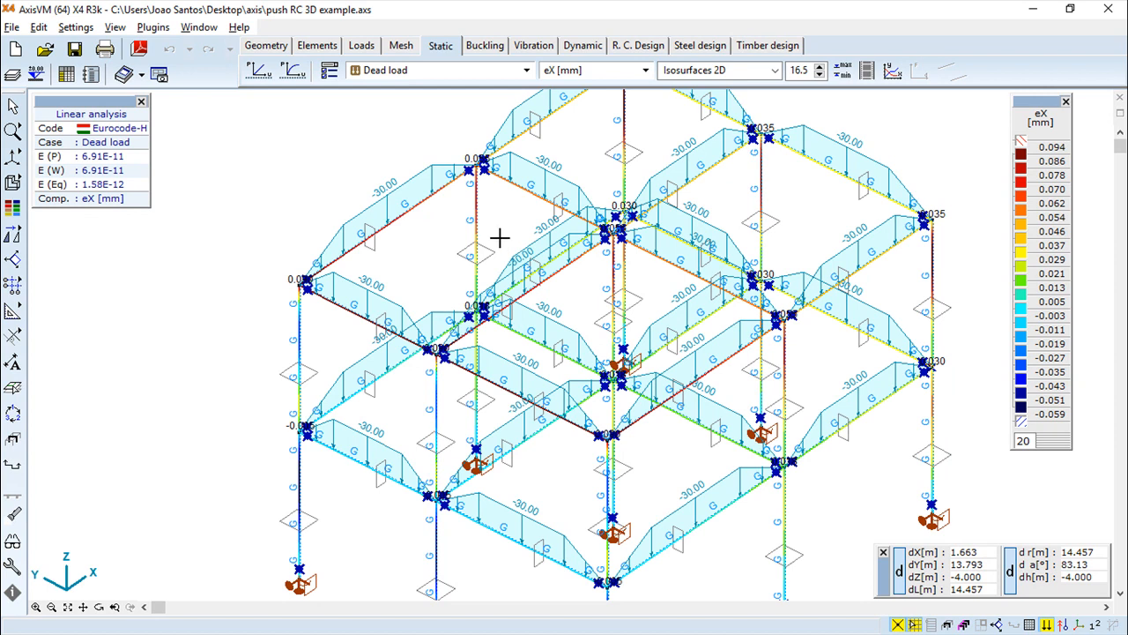
click(869, 74)
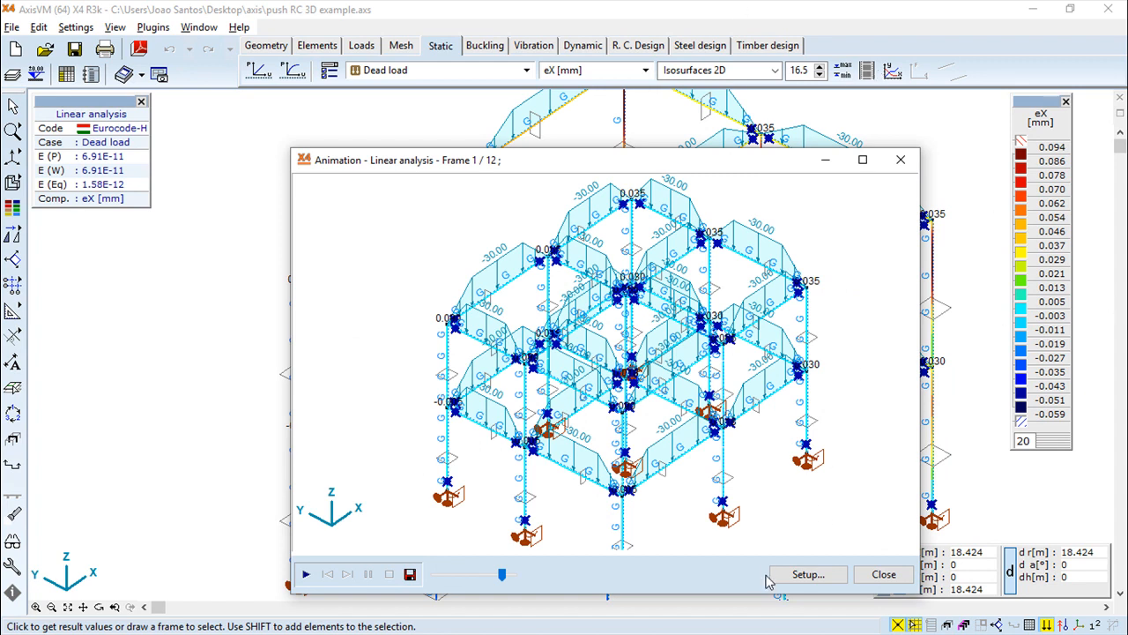
click(806, 573)
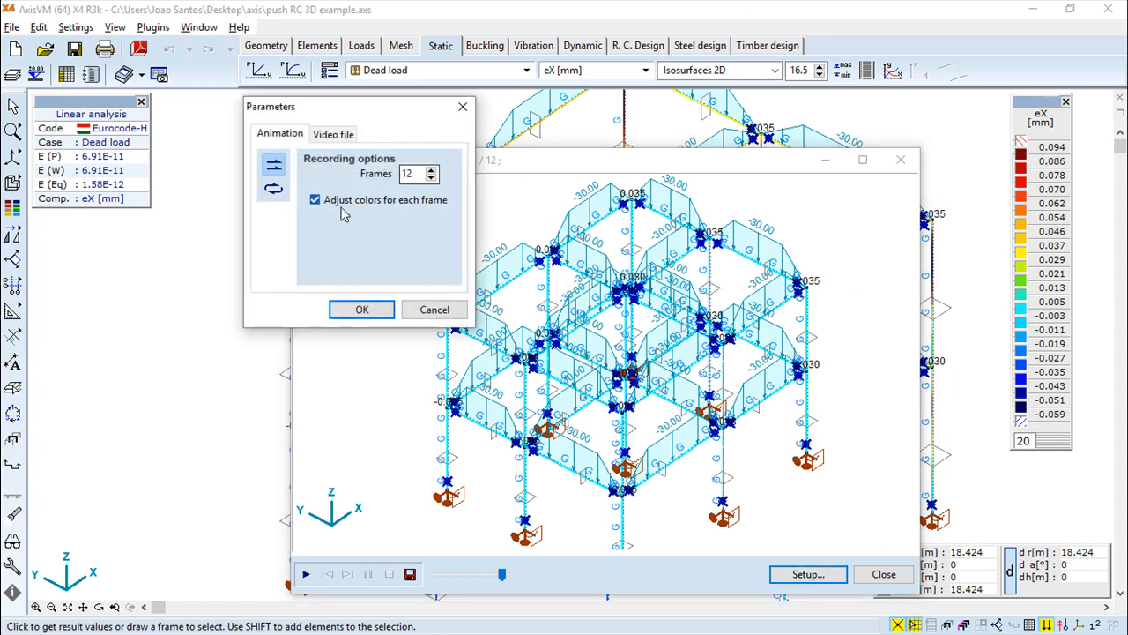
click(357, 309)
click(306, 574)
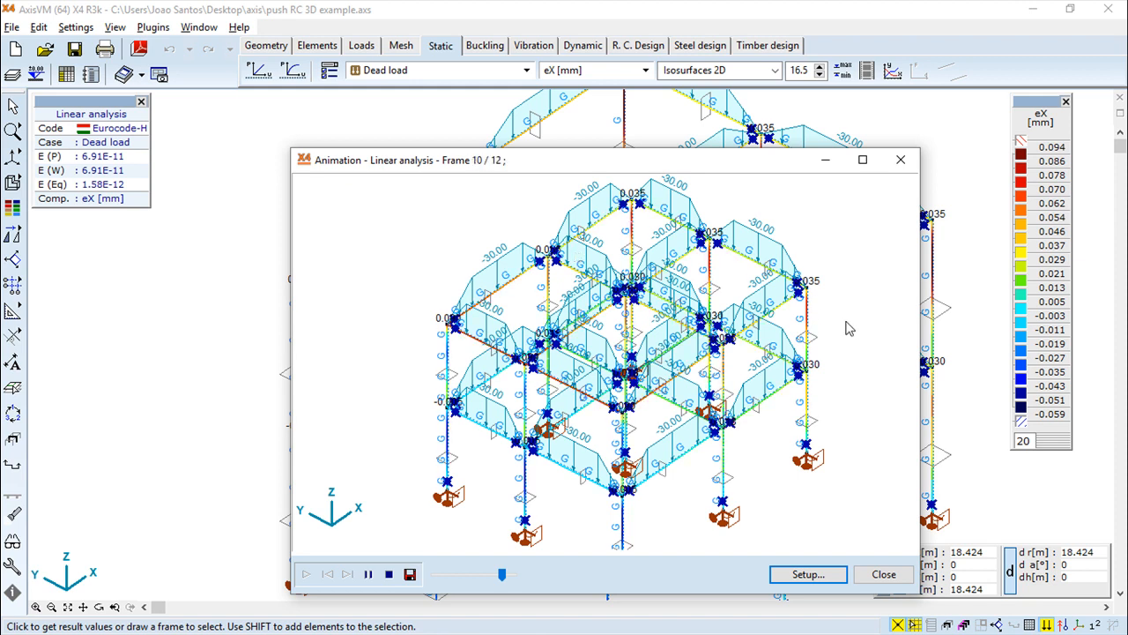
click(885, 574)
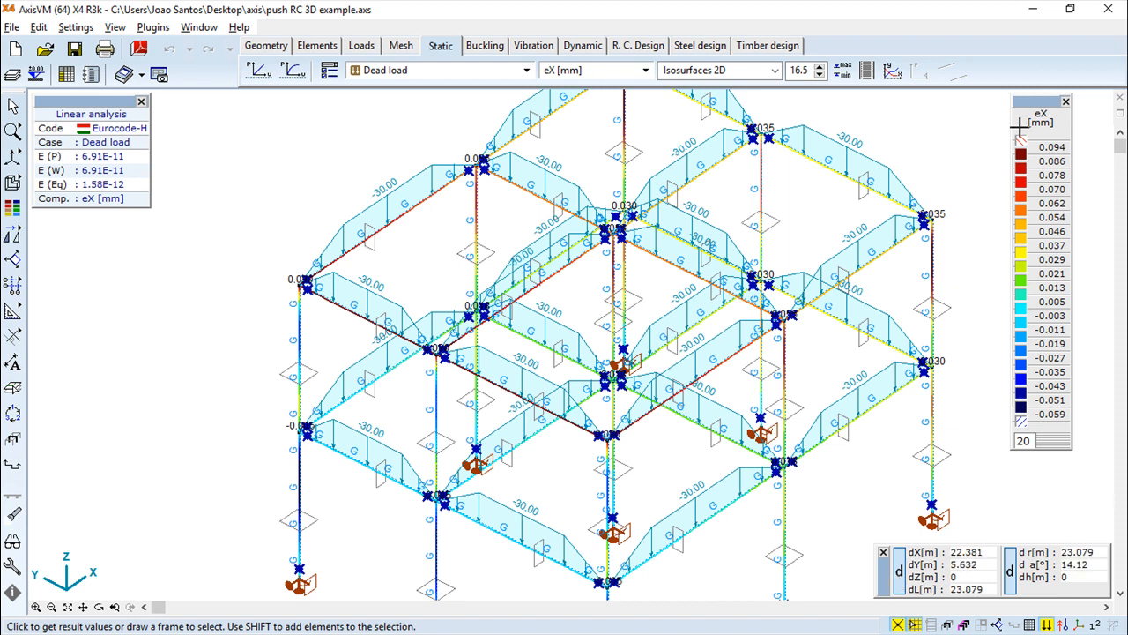
Open the diagram display for the load cases and enable the x2-y2 diagram in its parameters
click(892, 74)
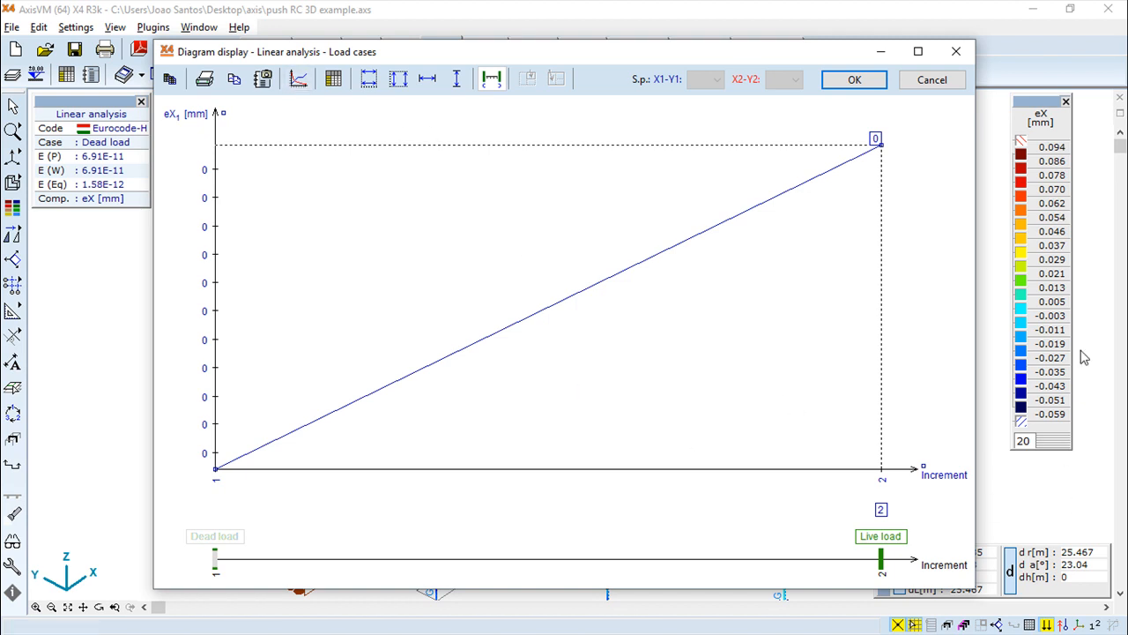
click(298, 80)
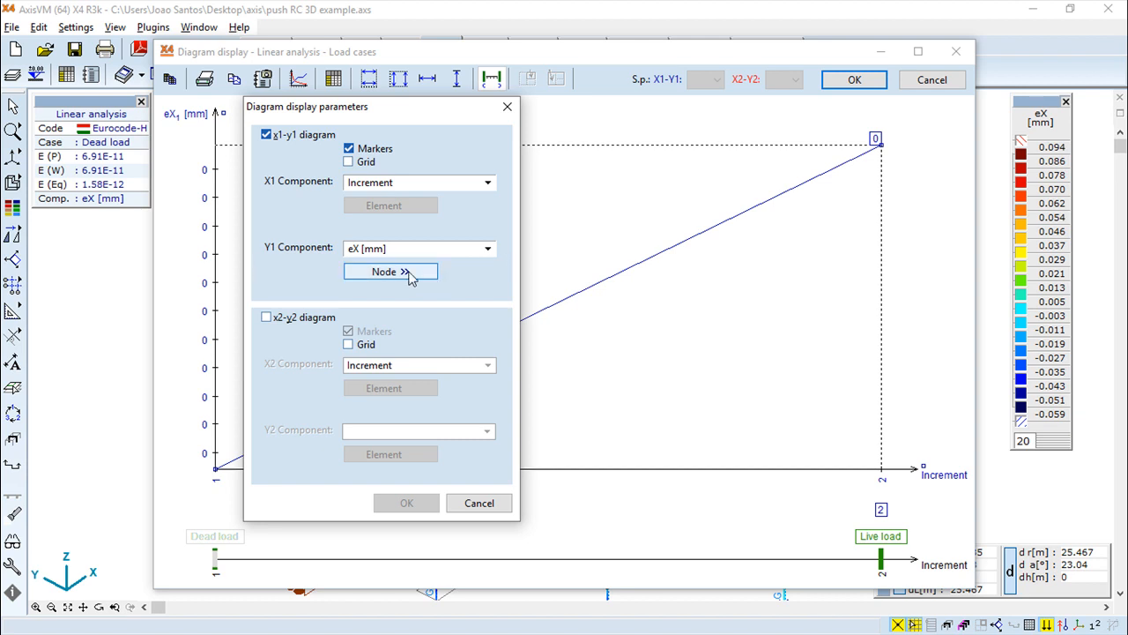
click(266, 318)
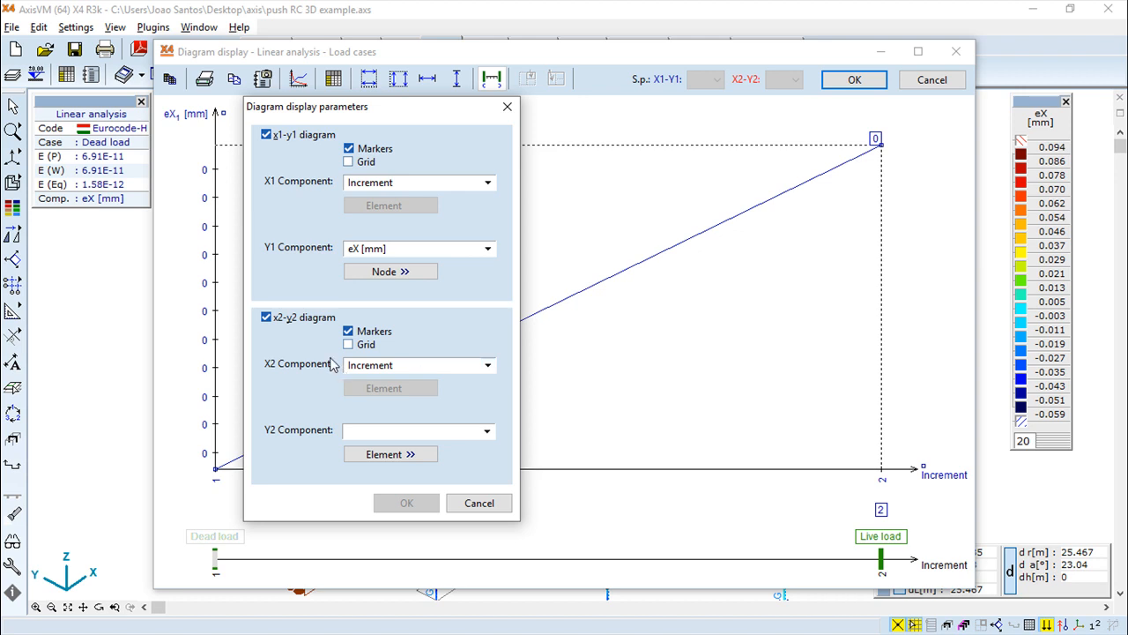
Set the X2 component to beam internal force Nx [kN] and start picking its element
click(487, 365)
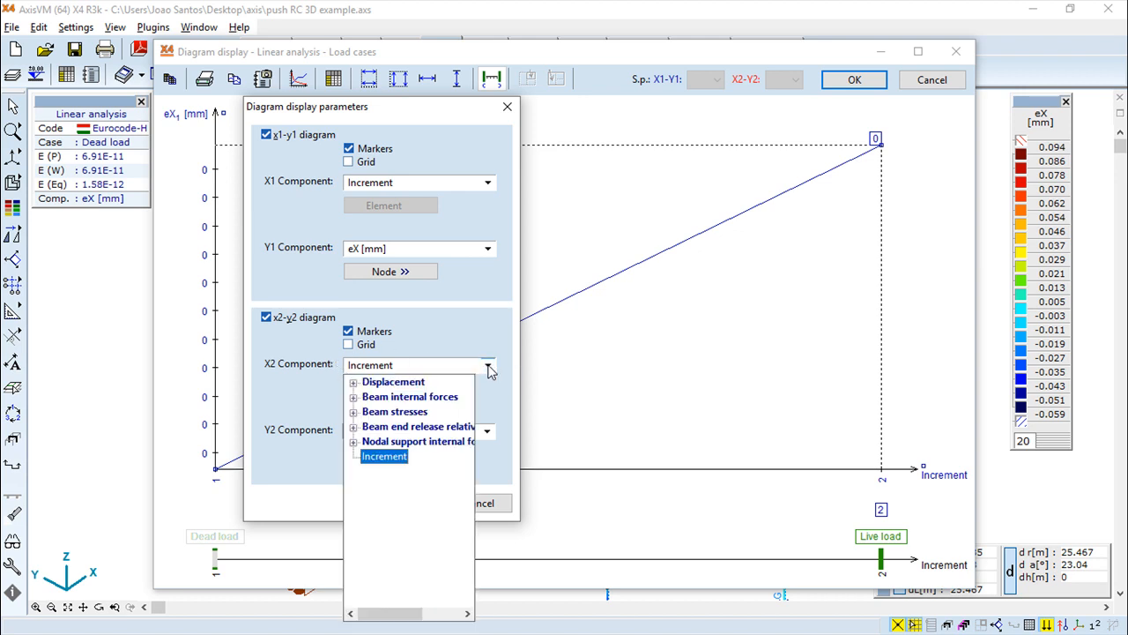
click(353, 396)
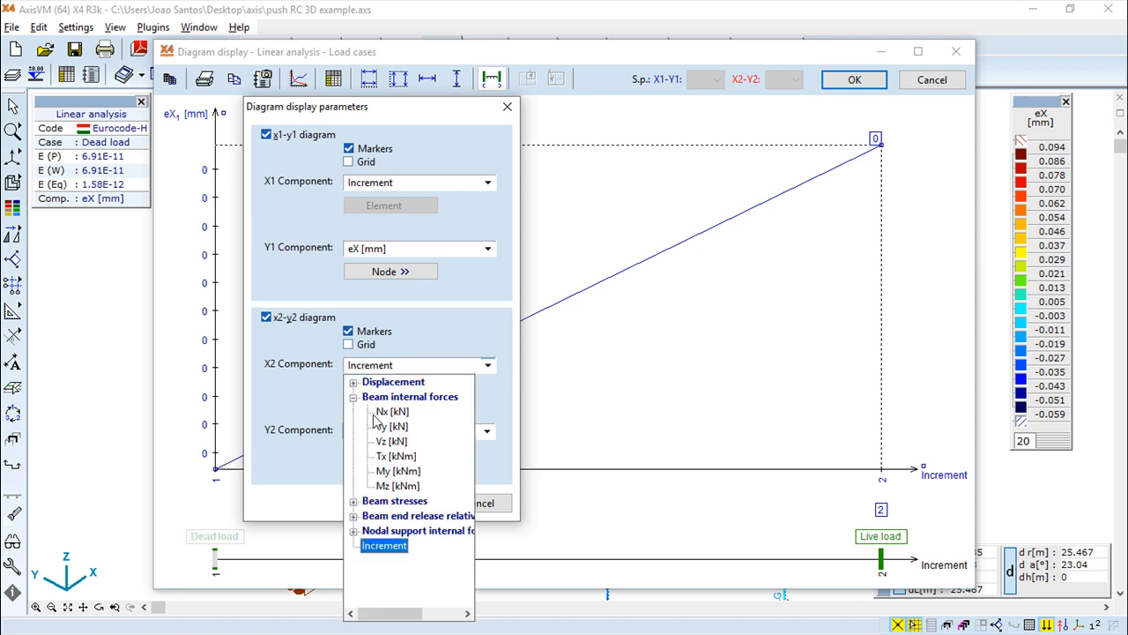
click(388, 412)
click(370, 385)
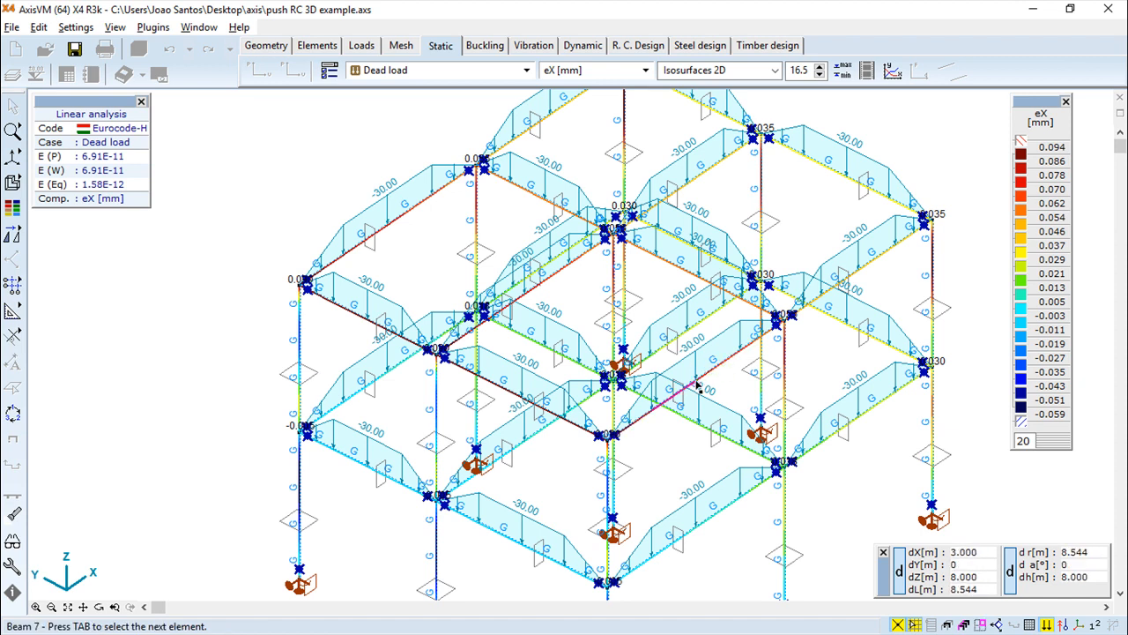
key(Escape)
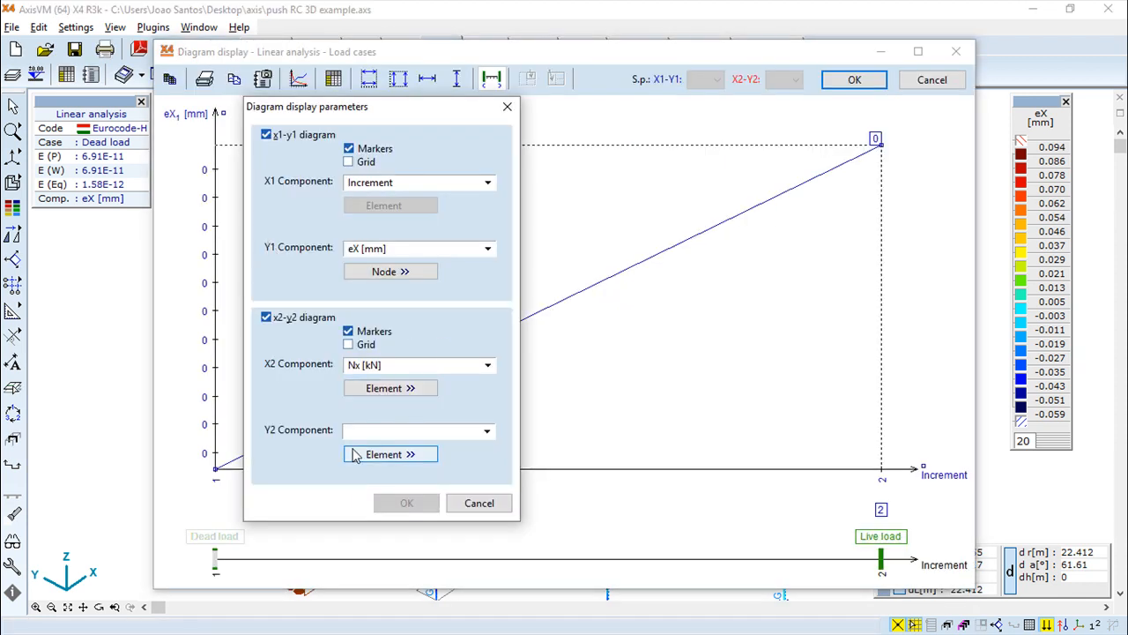
Set the Y2 component to displacement eY [mm] and pick Node 8 for it
click(486, 430)
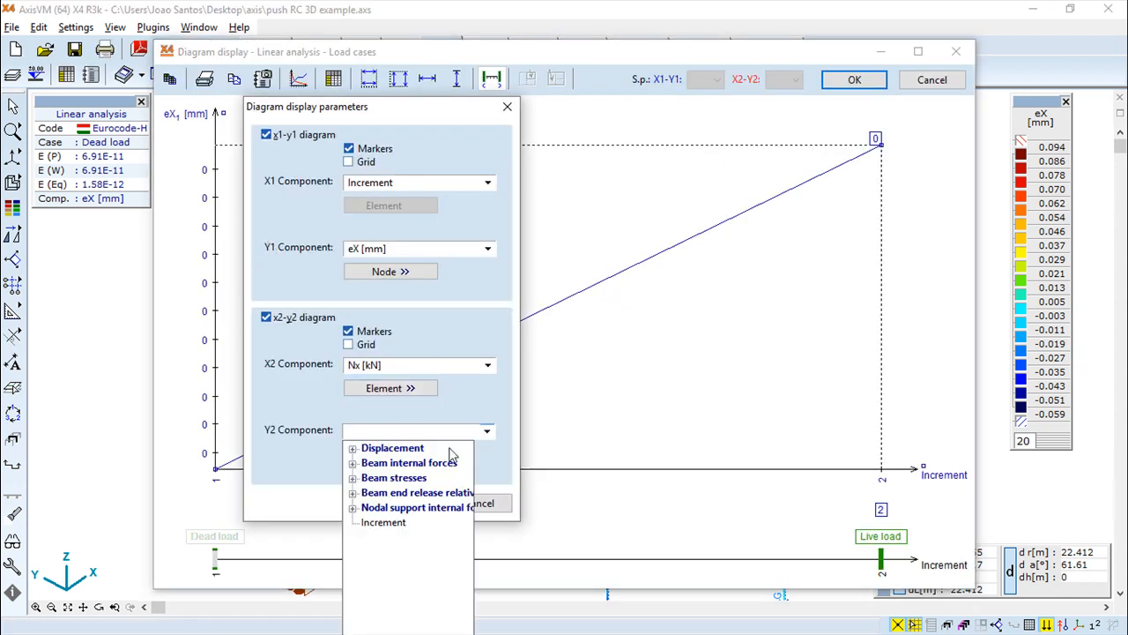
click(367, 451)
click(394, 477)
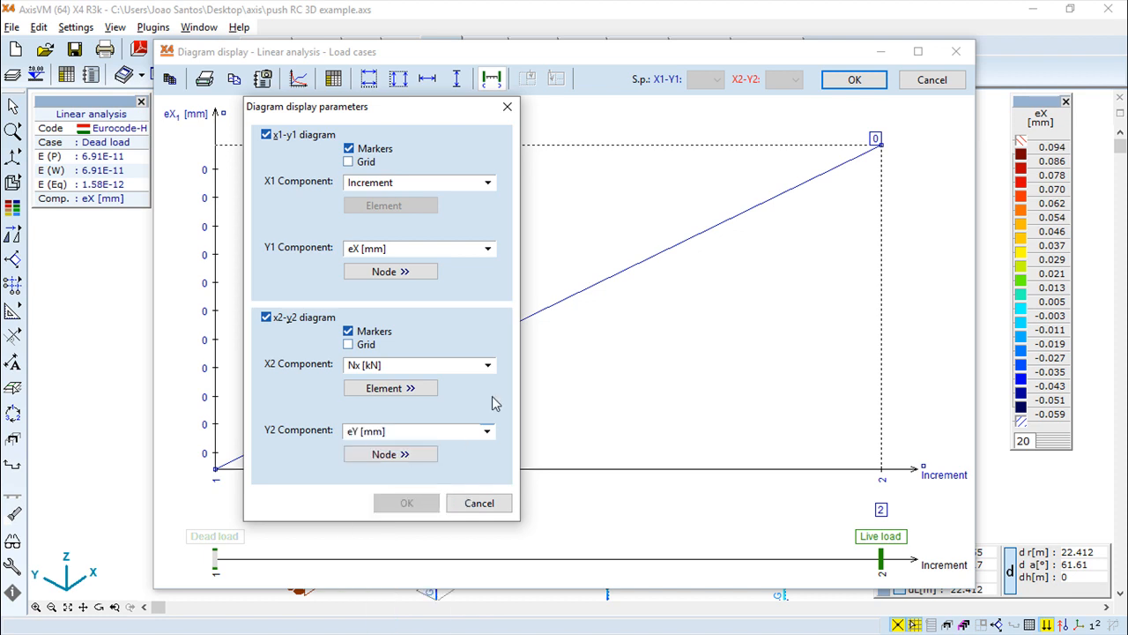
click(397, 456)
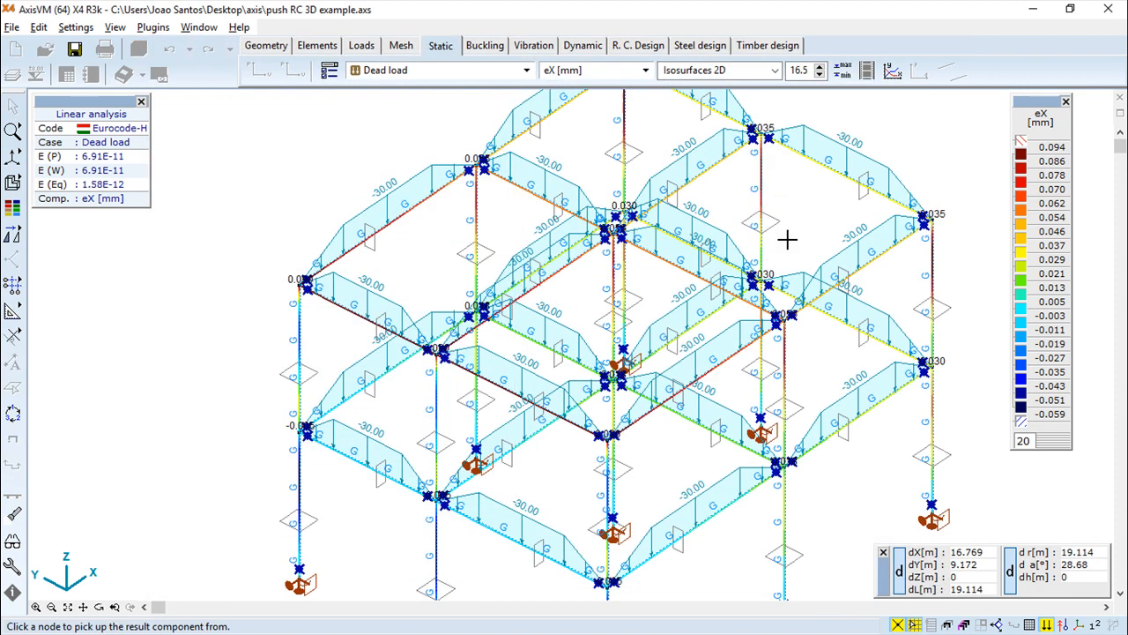
click(782, 323)
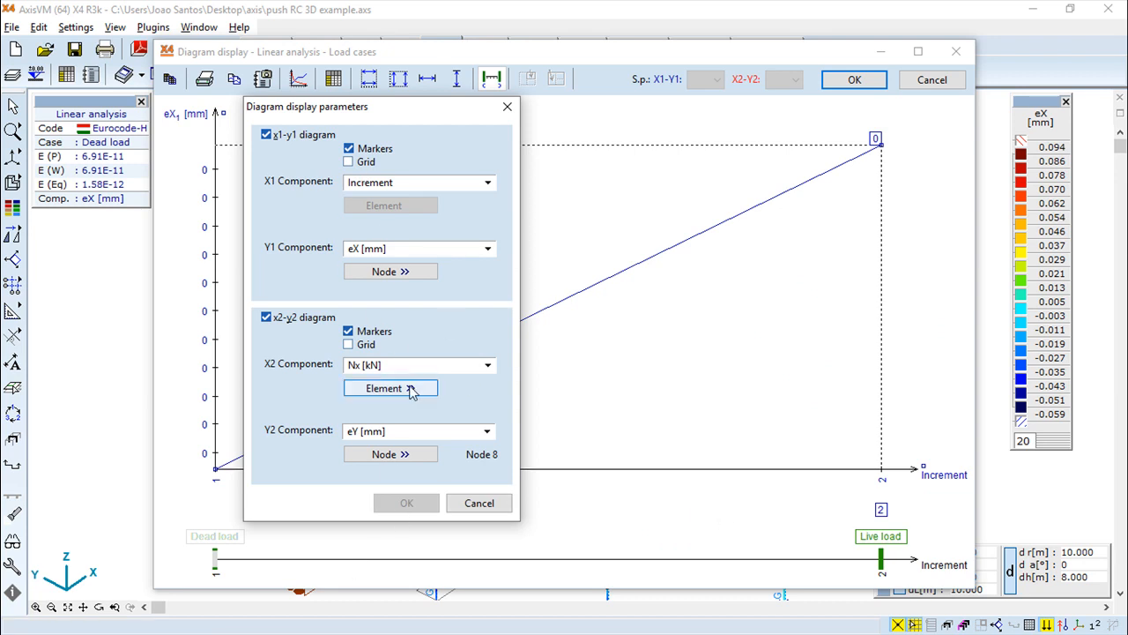
Set the X2 component to displacement eZ [mm] and pick Node 5 for it
click(488, 366)
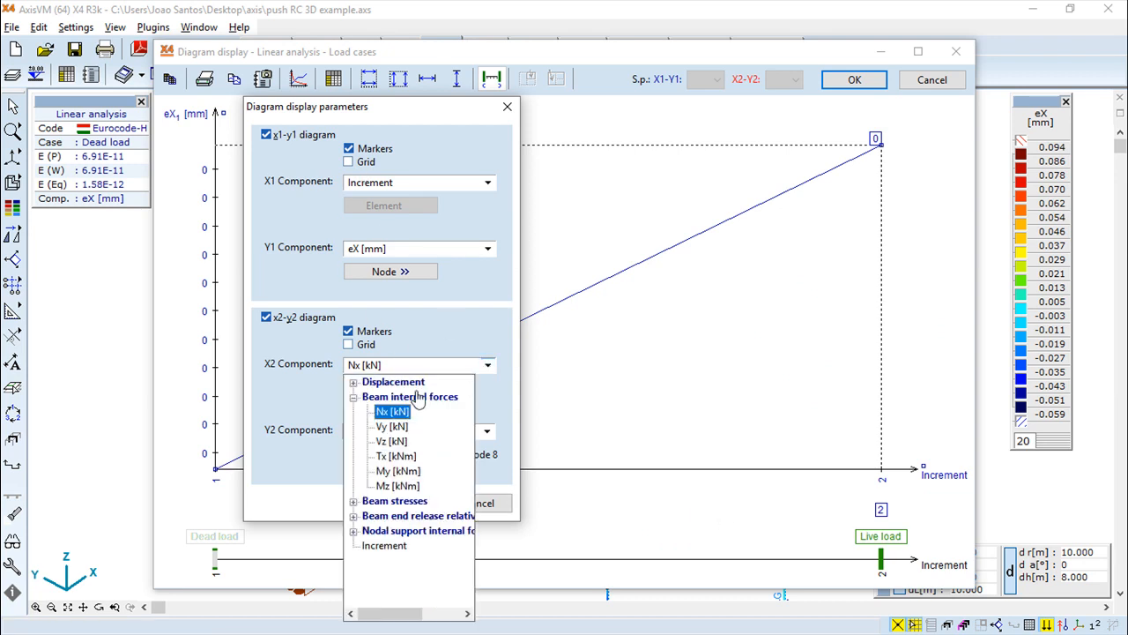
click(353, 382)
click(394, 427)
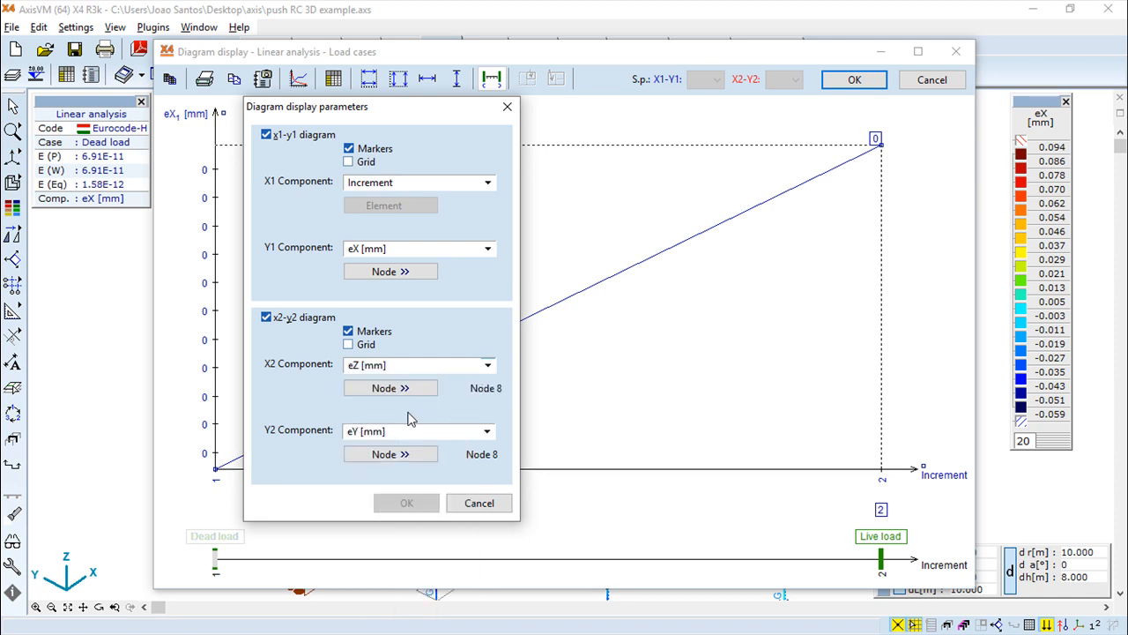
click(392, 388)
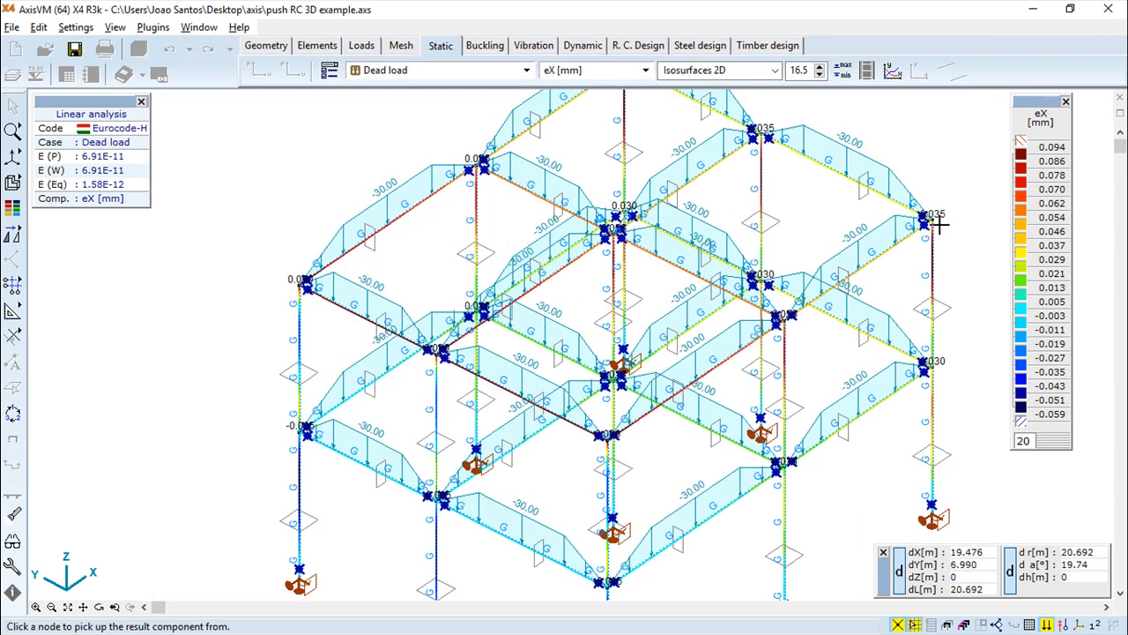
click(936, 373)
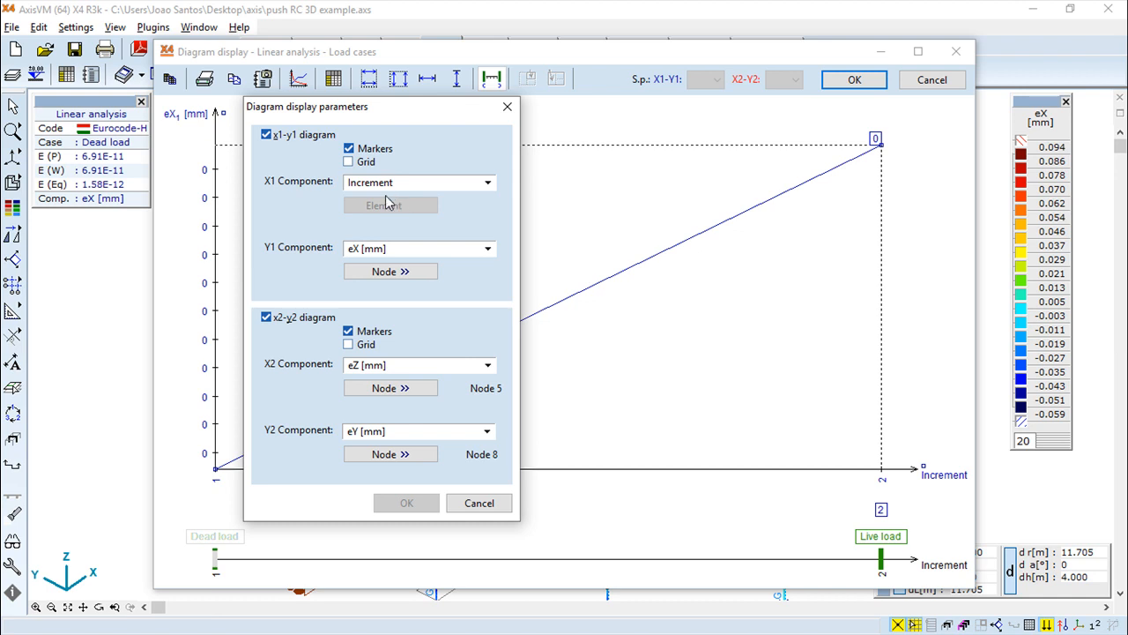
Set the X1 component to displacement eX [mm] at Node 20 and repick the Y1 node as Node 26
click(489, 182)
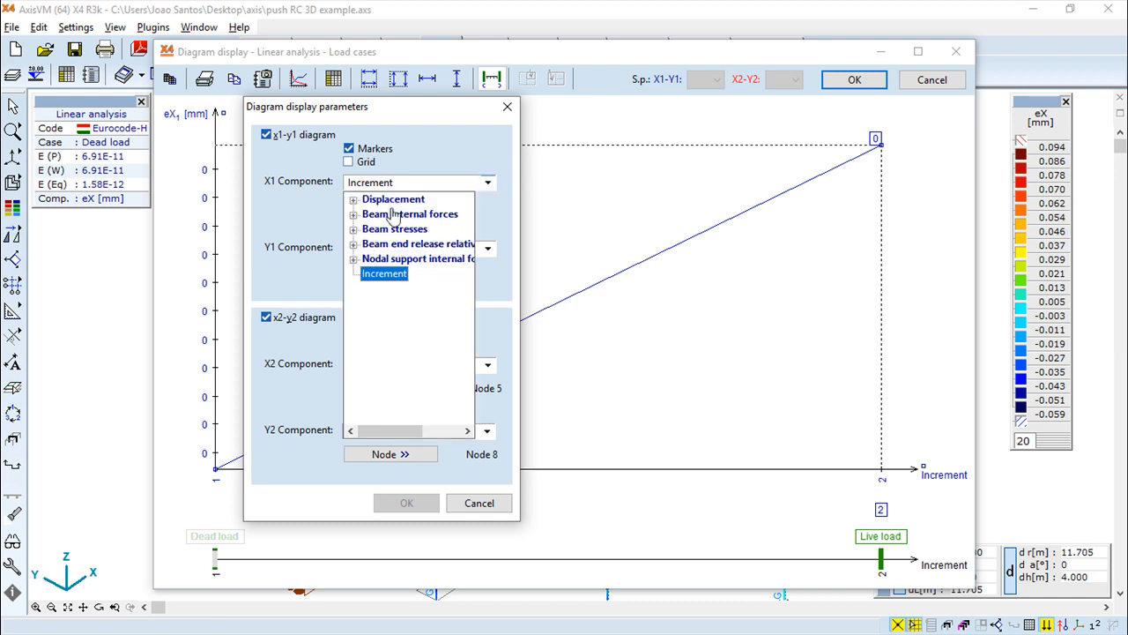
click(354, 200)
click(392, 214)
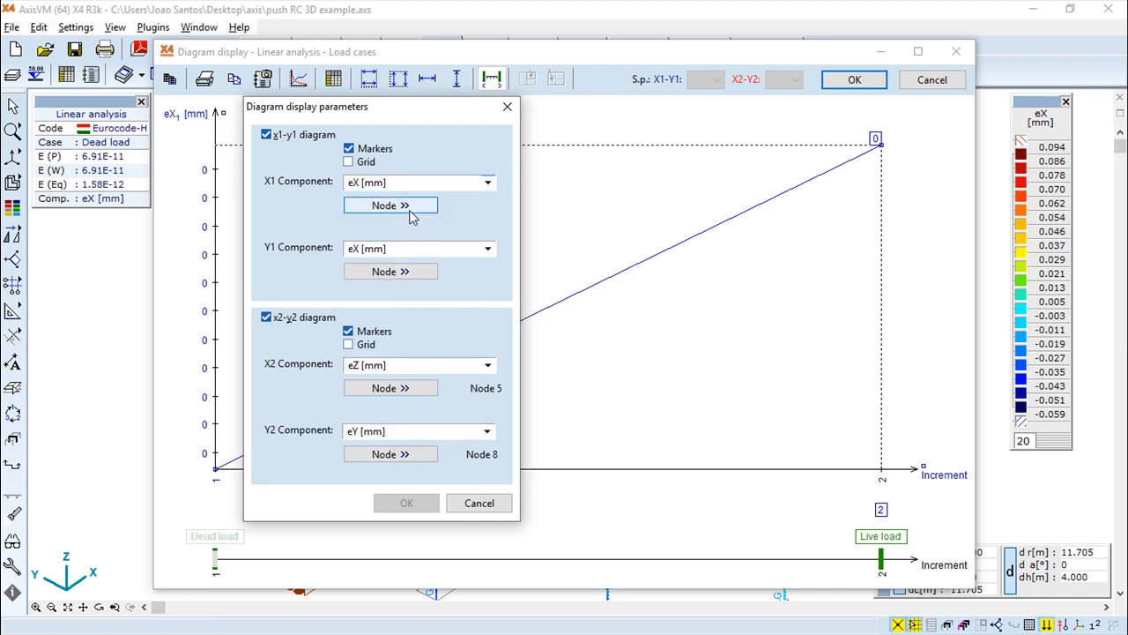
click(412, 211)
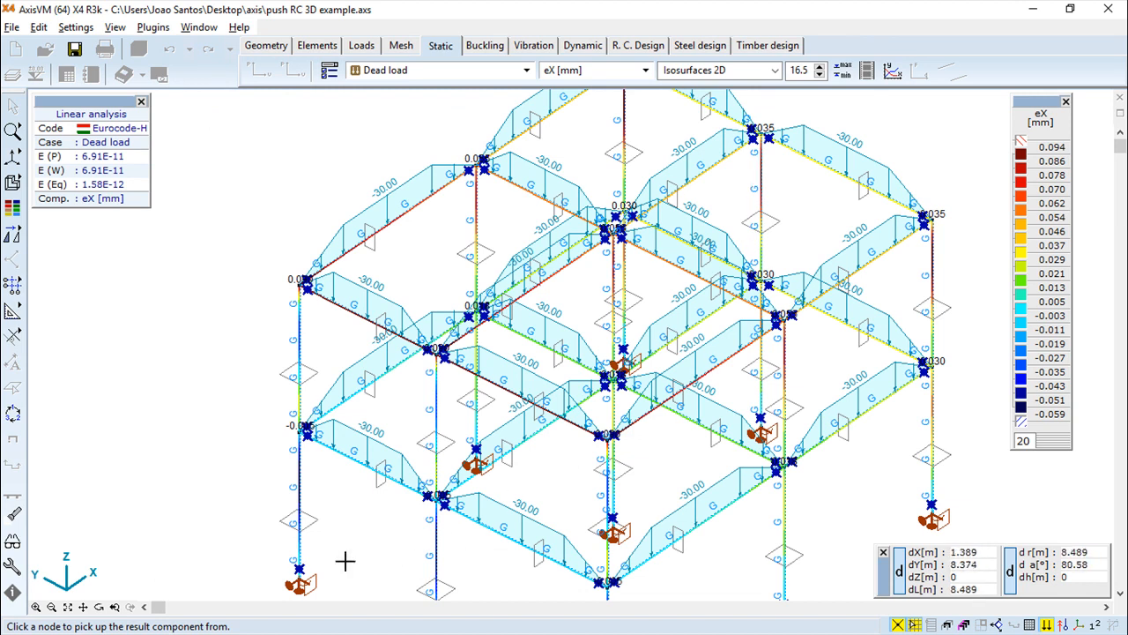
click(295, 458)
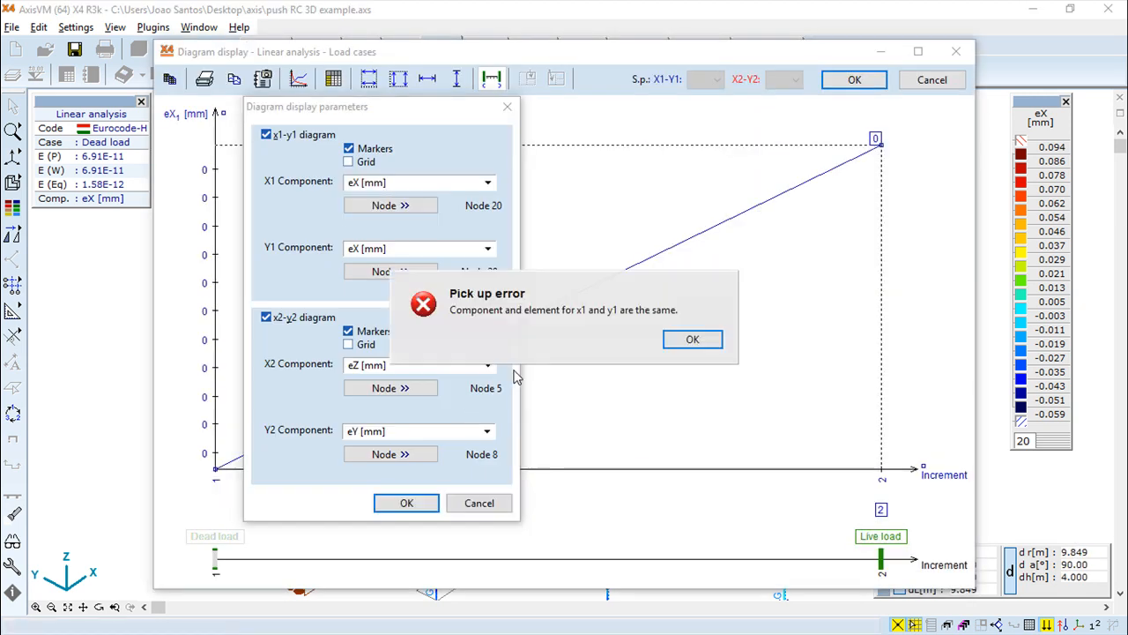
click(692, 340)
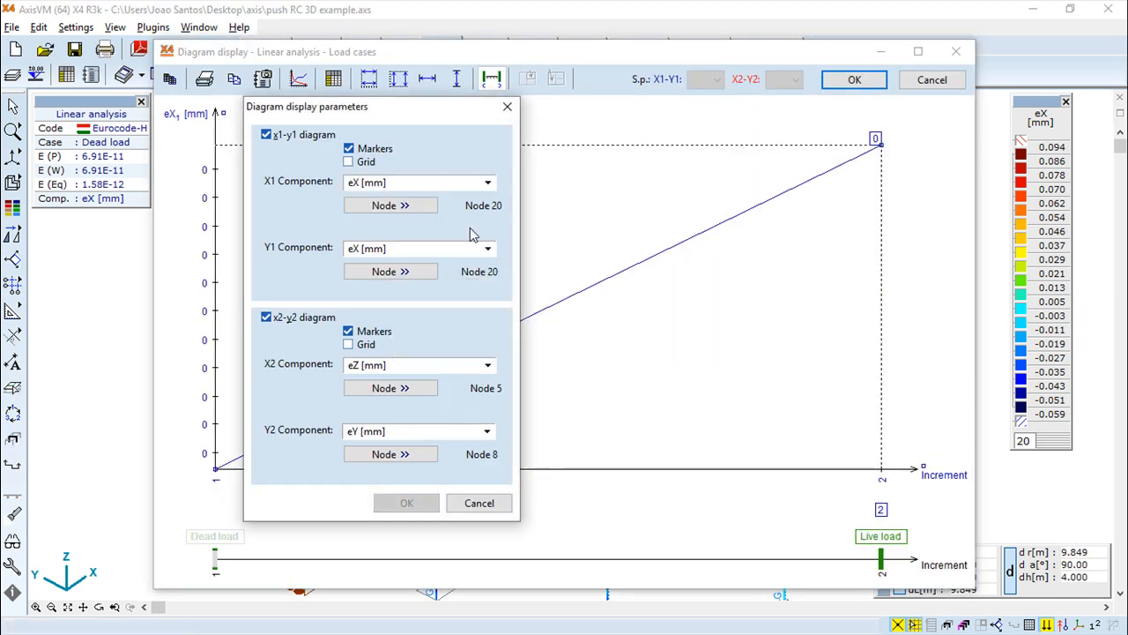
click(403, 274)
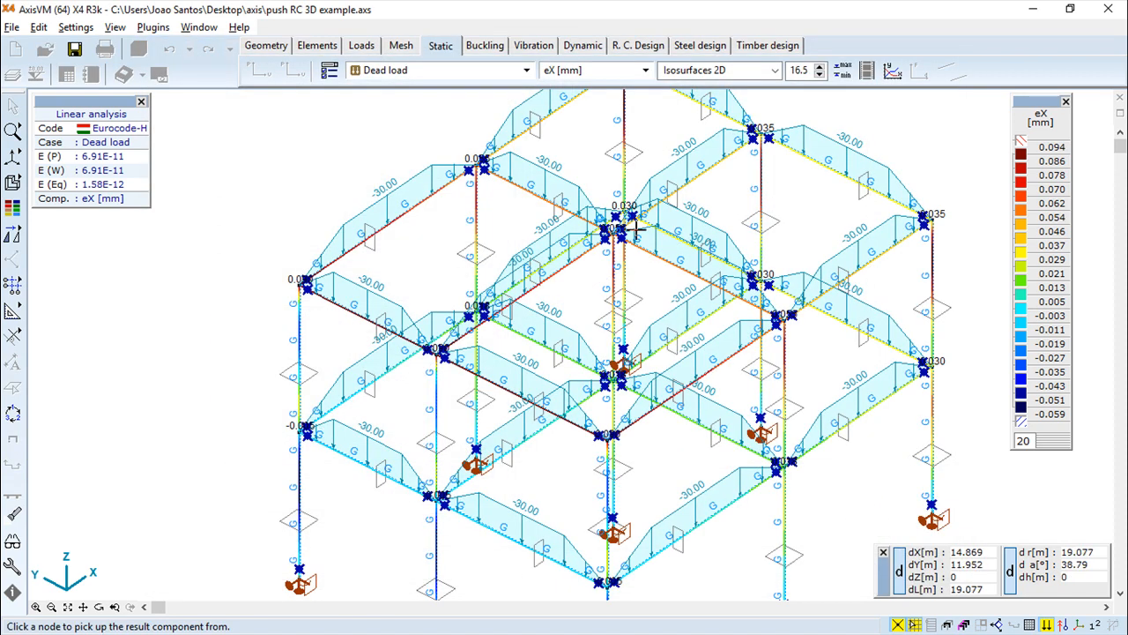
click(482, 164)
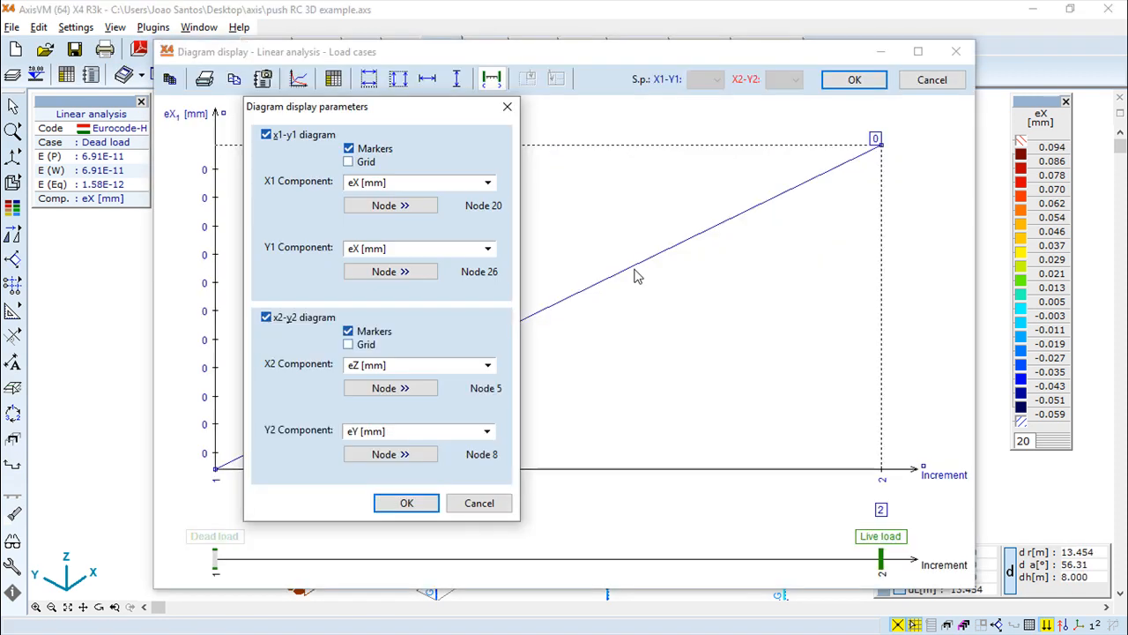
Confirm the diagram parameters and apply the same range to both X axes and both Y axes
click(406, 496)
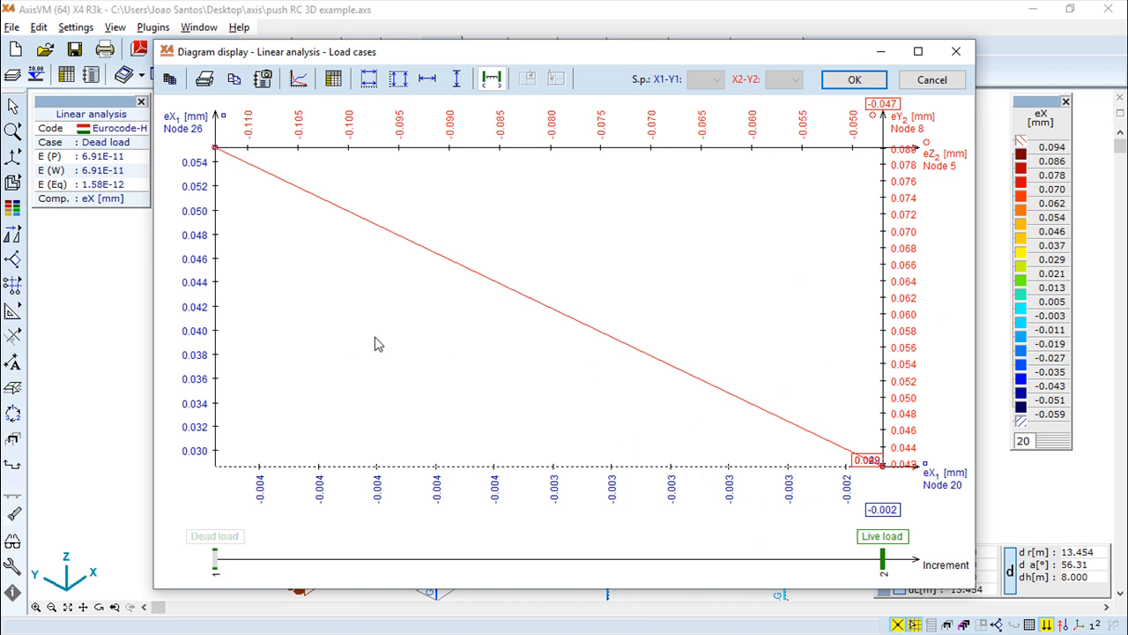
click(369, 80)
click(397, 80)
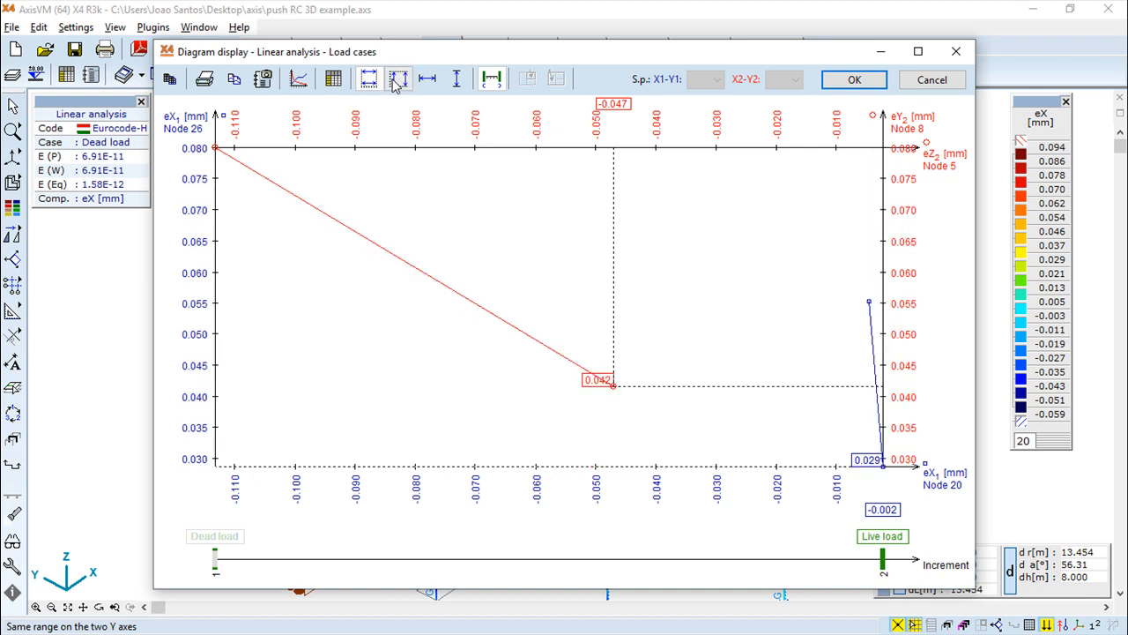
click(459, 79)
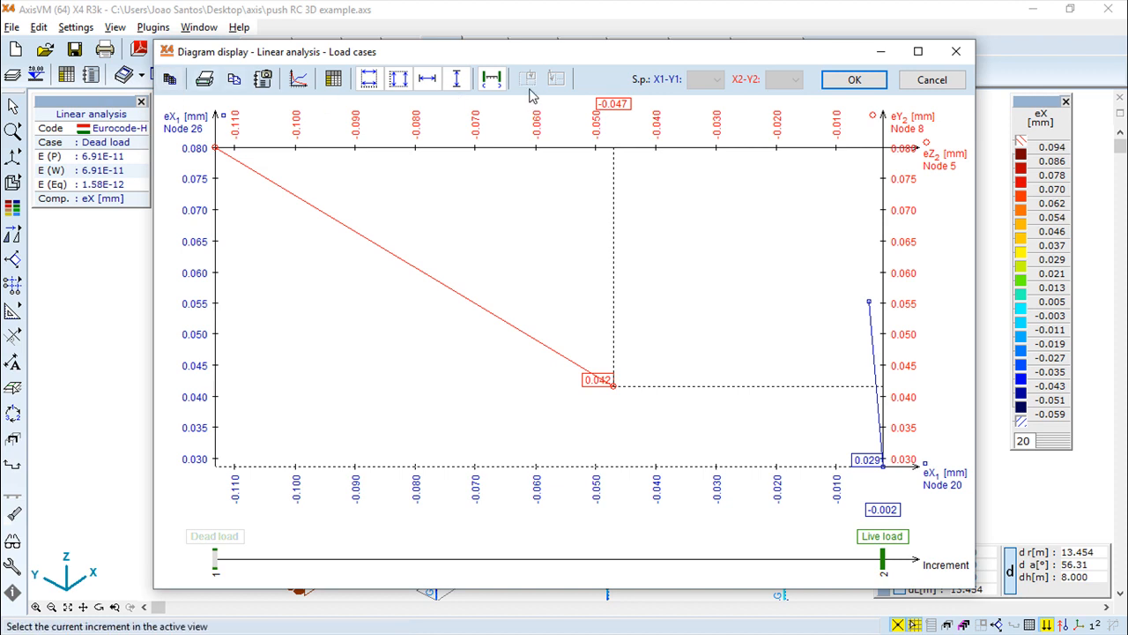
Show the diagram's value table beside the chart, select the Live load row and scroll across its columns
click(333, 80)
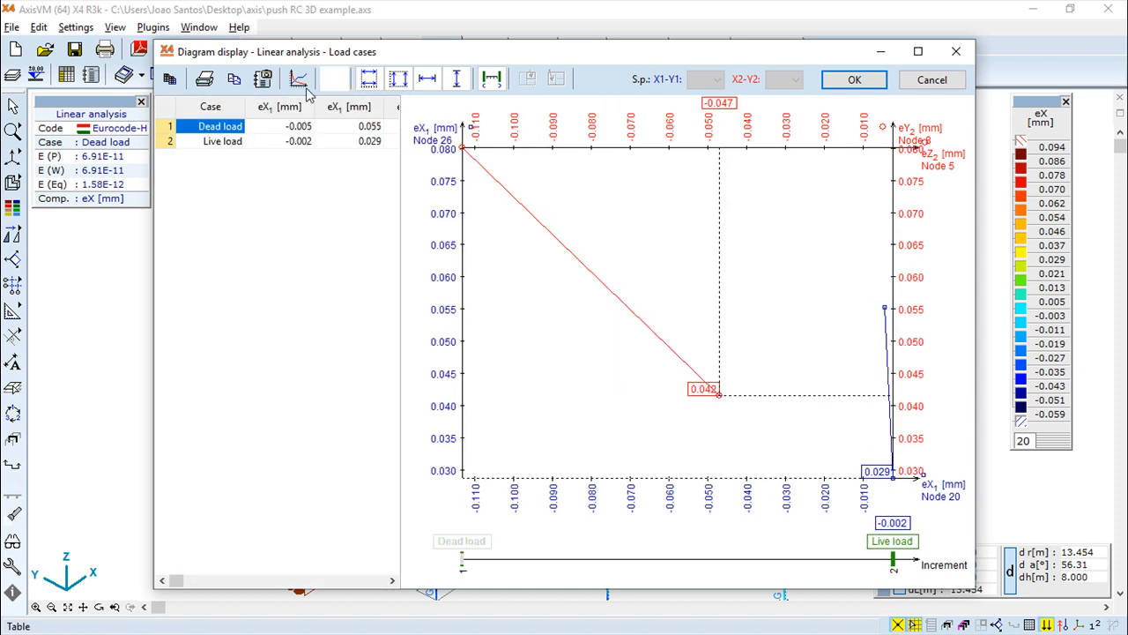
click(216, 143)
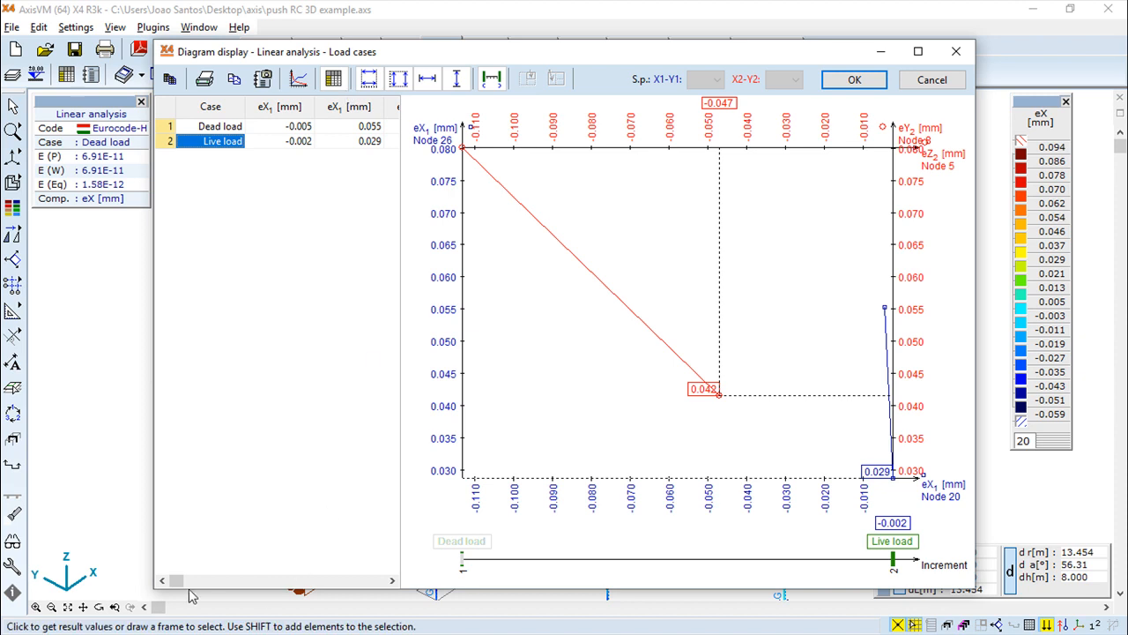
drag(174, 580, 278, 578)
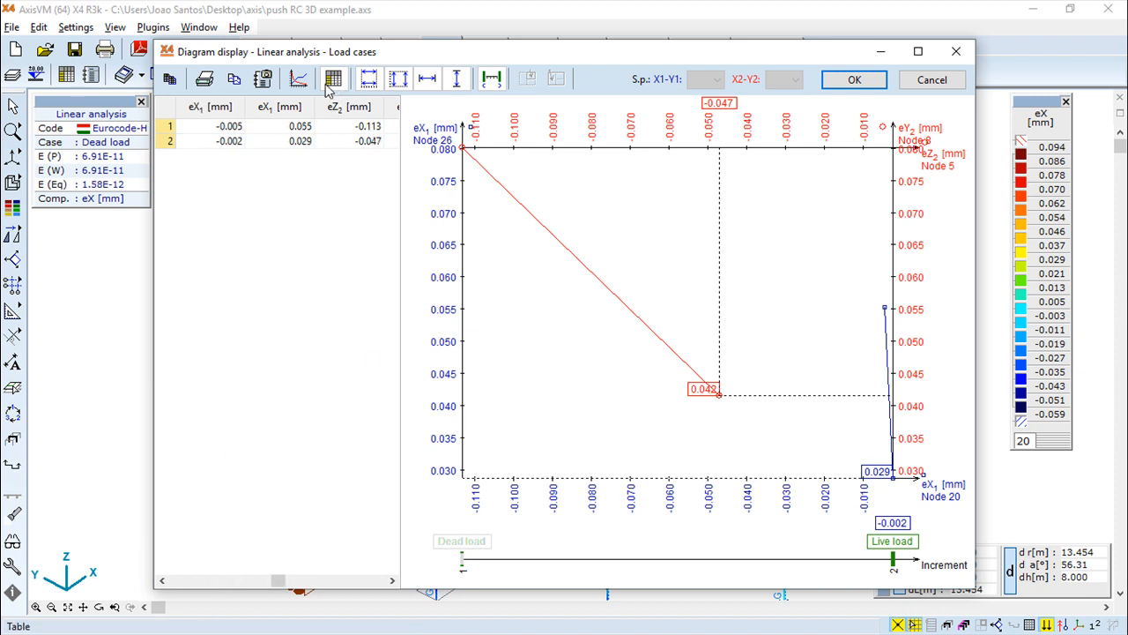
Switch off the common ranges on the Y axes and the X axes
click(396, 82)
click(374, 81)
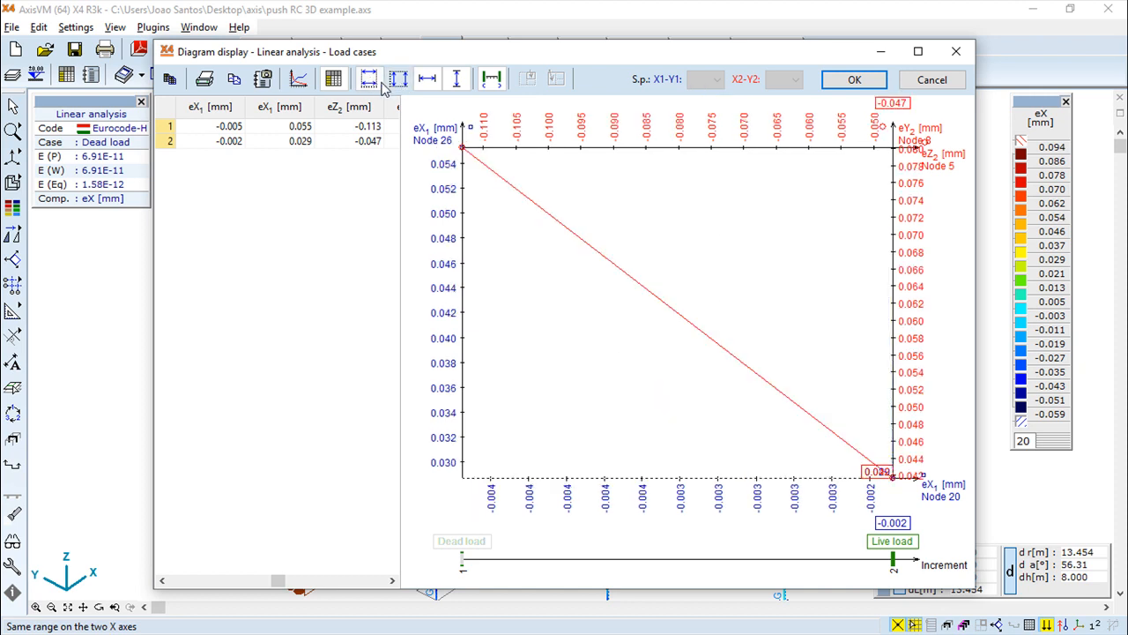
Move the load-case slider to about midway between Dead load and Live load
click(492, 80)
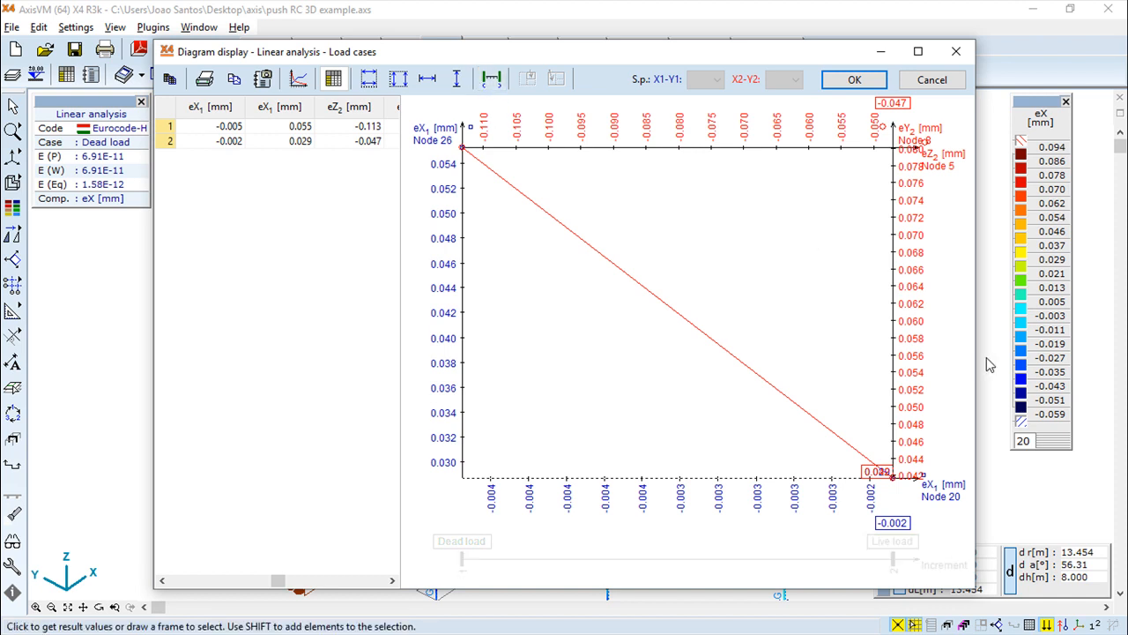
click(492, 79)
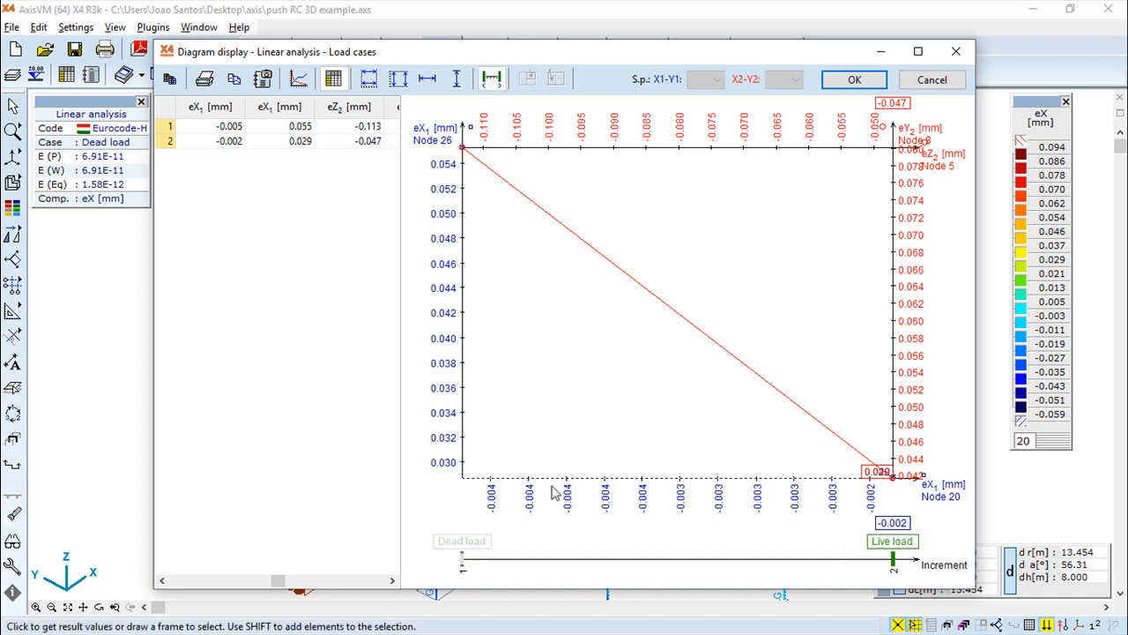
mouse_move(462, 559)
mouse_down()
mouse_move(703, 559)
mouse_move(611, 559)
mouse_move(690, 559)
mouse_up()
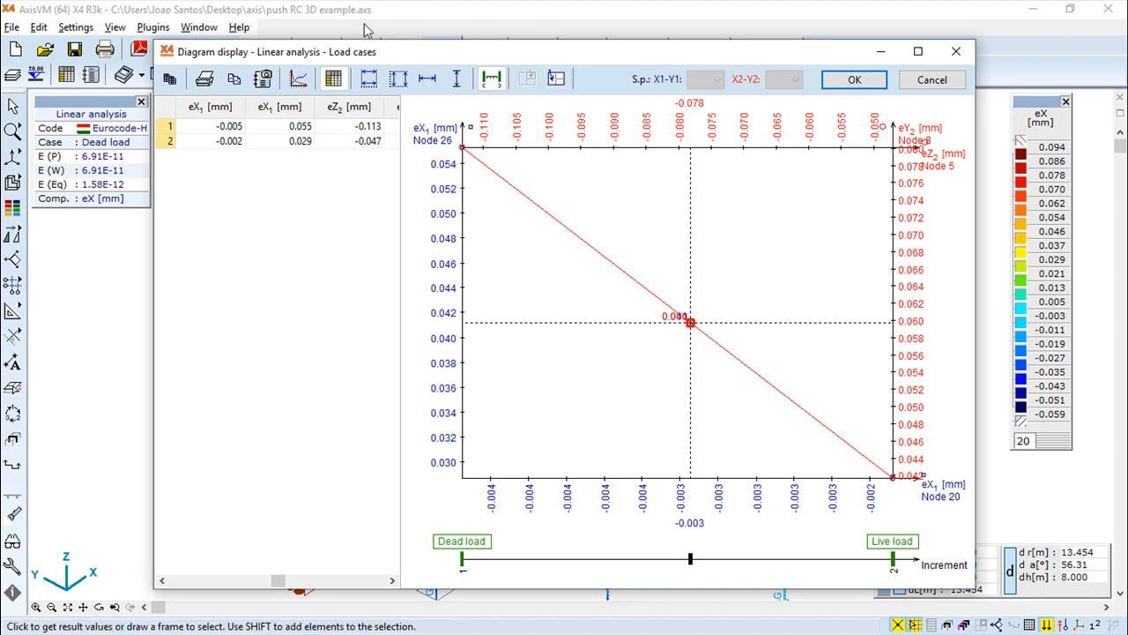
Animate the diagram through the load cases and close the diagram display
click(555, 79)
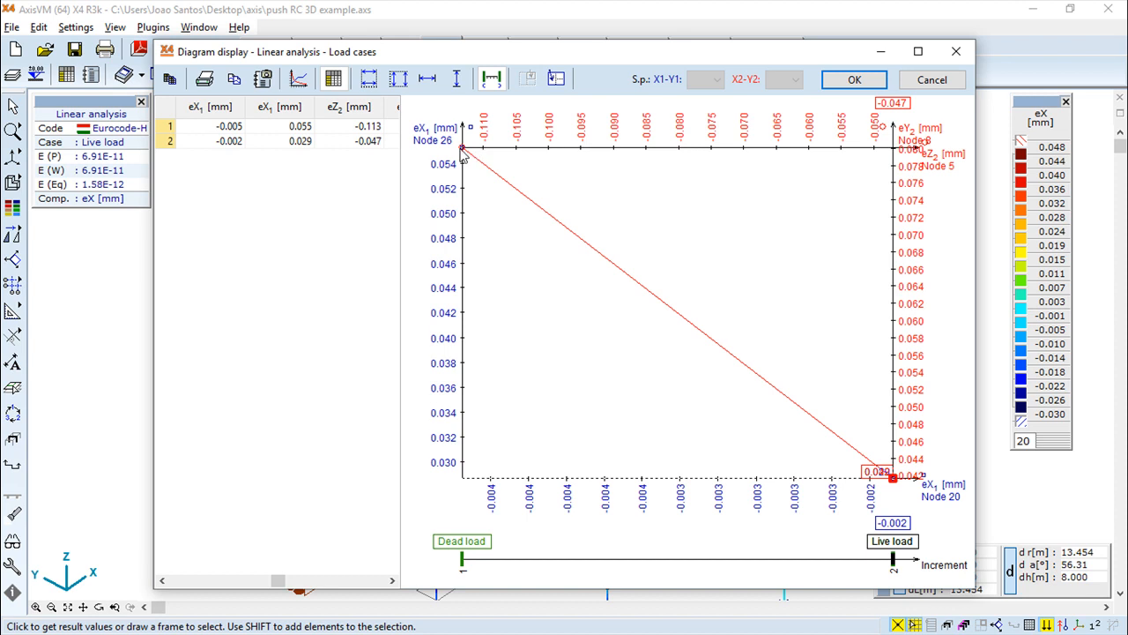
click(854, 81)
In the nodal displacement display options, exclude eX, eY, eZ and eR from the extremes to find and toggle the results and extremes display
scroll(679, 345, up, 3)
scroll(661, 335, down, 3)
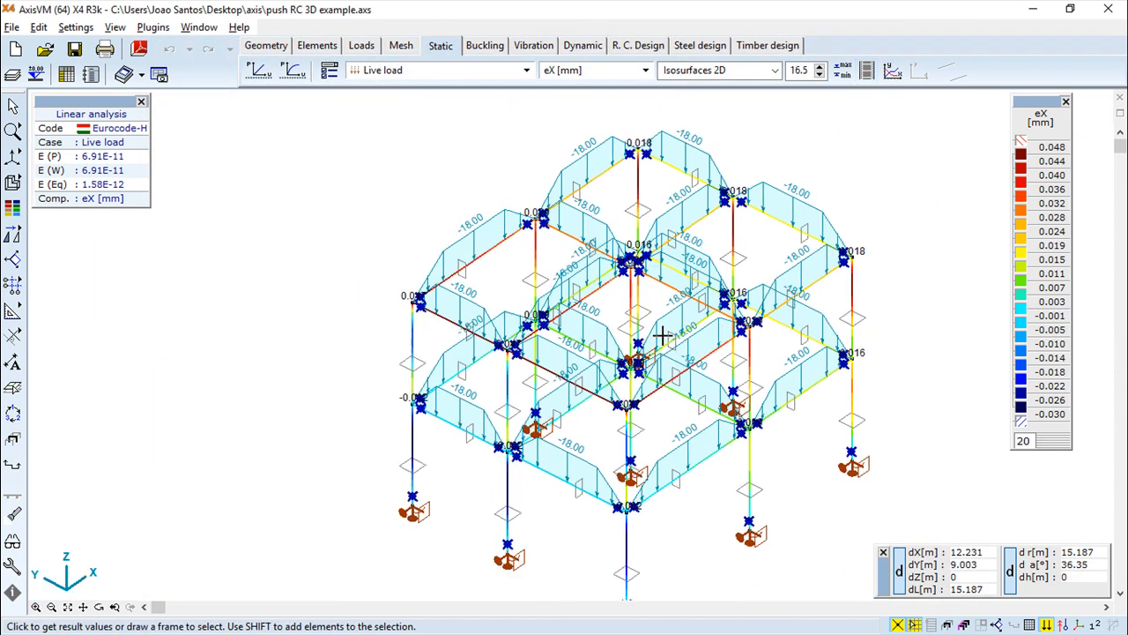
scroll(661, 335, up, 1)
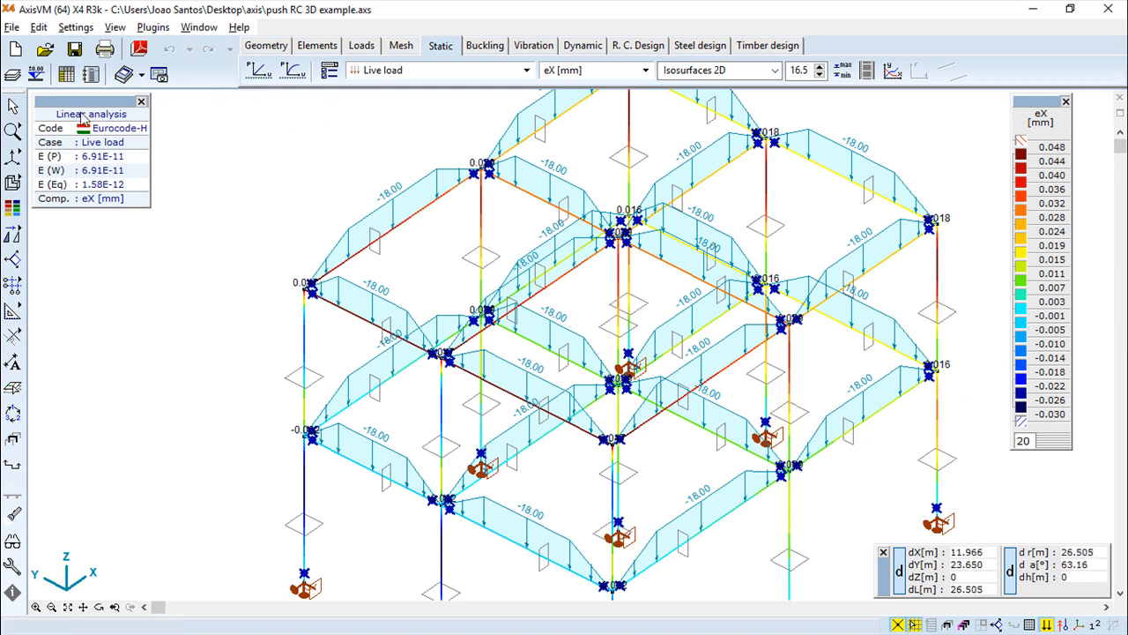
click(66, 74)
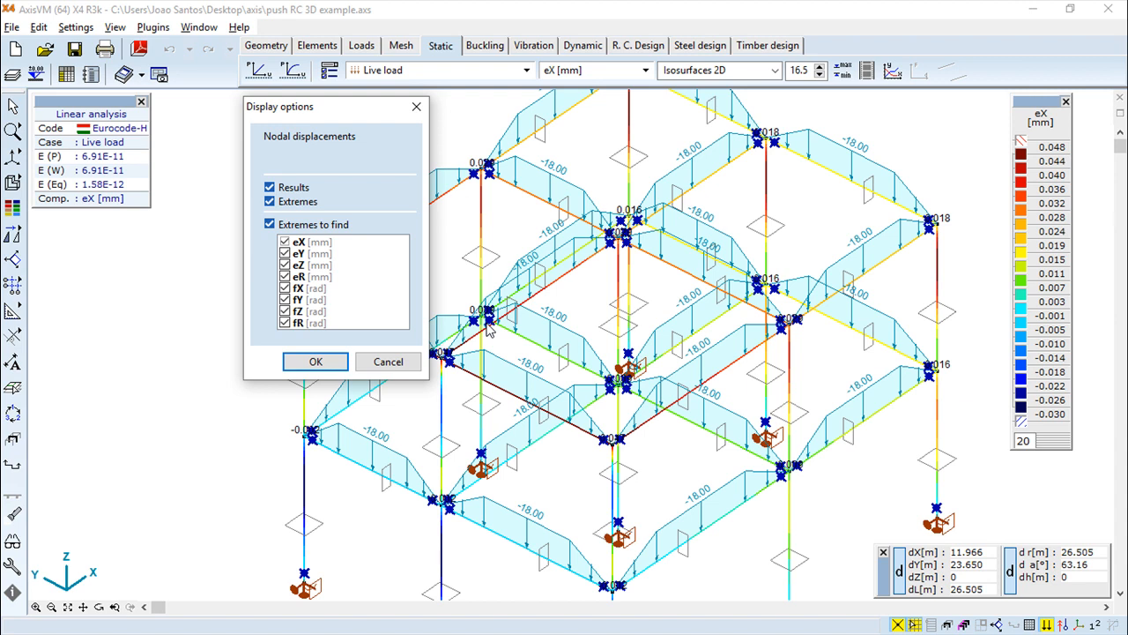
click(288, 254)
click(285, 242)
click(285, 265)
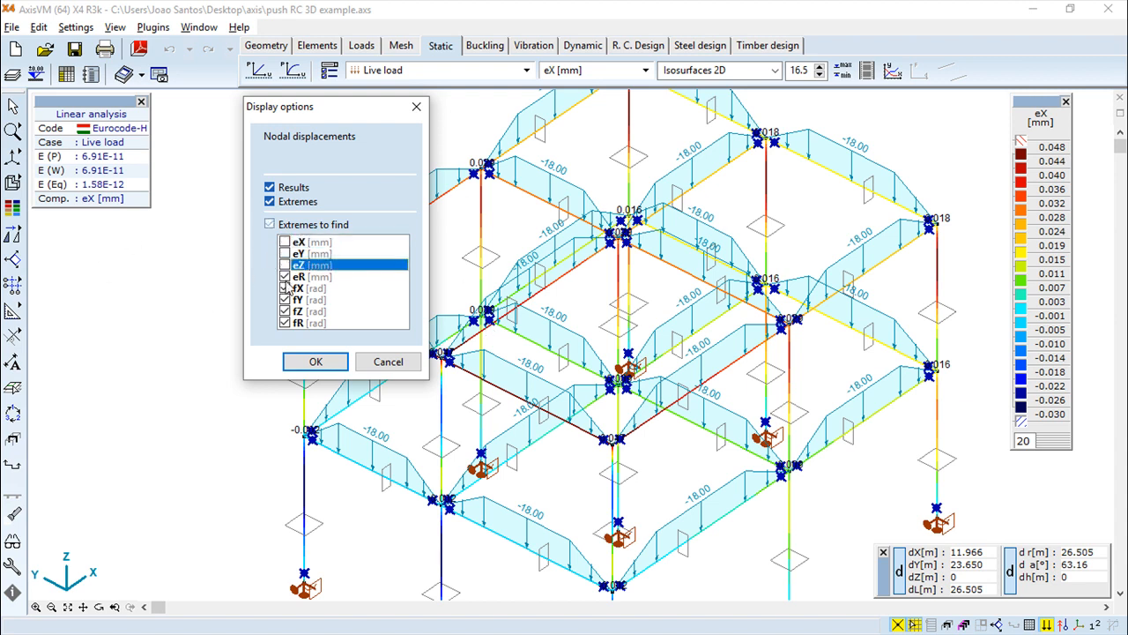
click(284, 276)
click(269, 201)
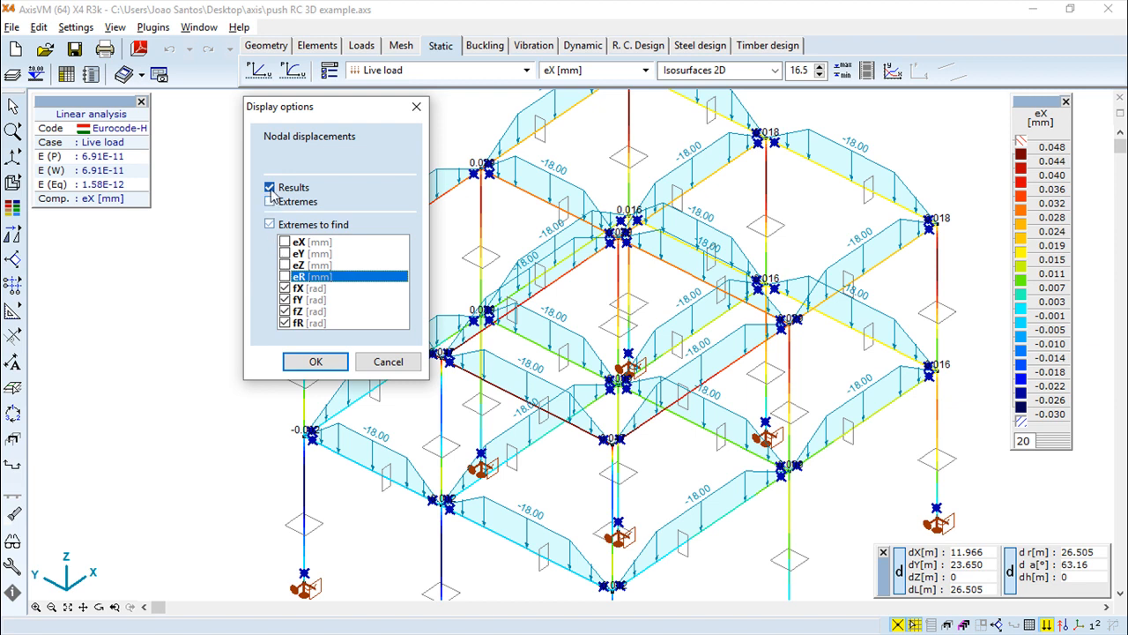
click(269, 201)
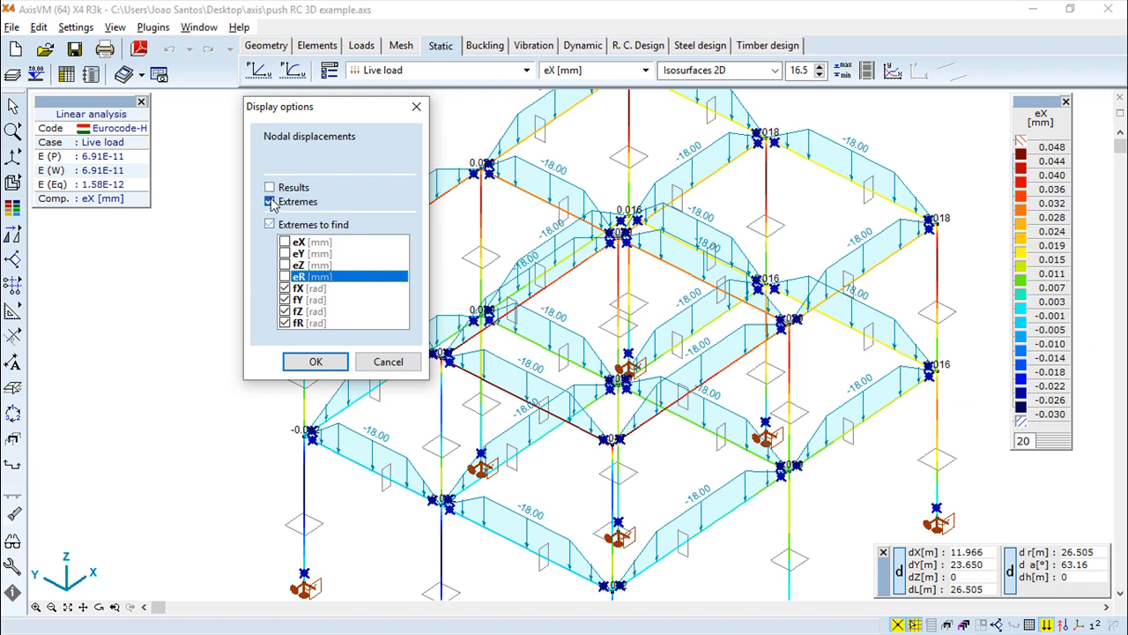
click(317, 361)
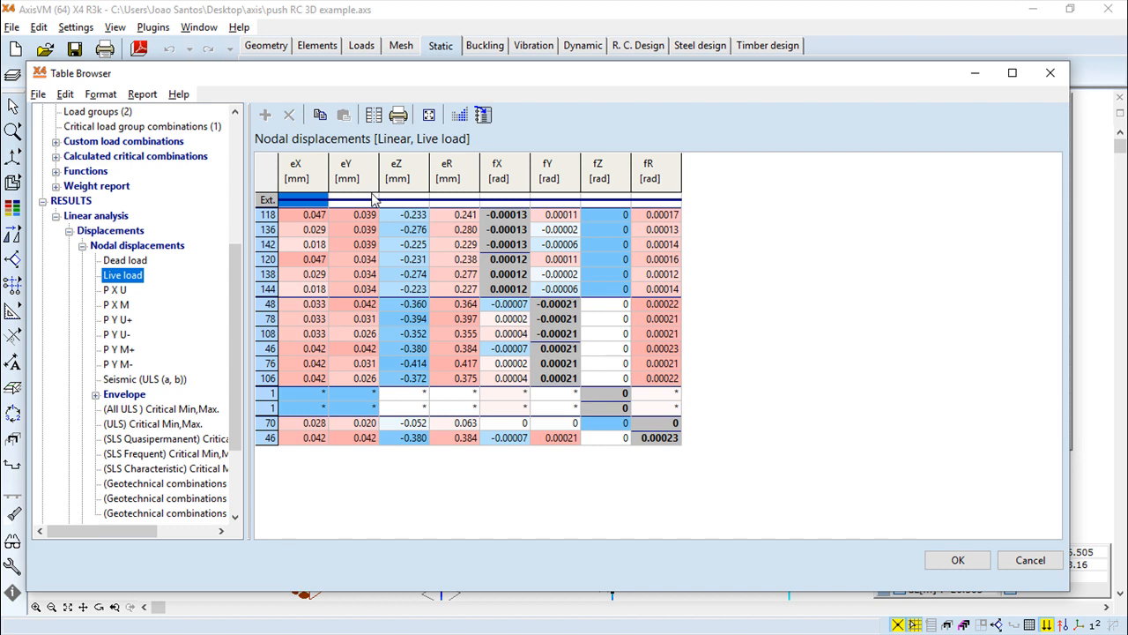
Sort the Live load nodal displacement table by fY, ascending
right_click(565, 308)
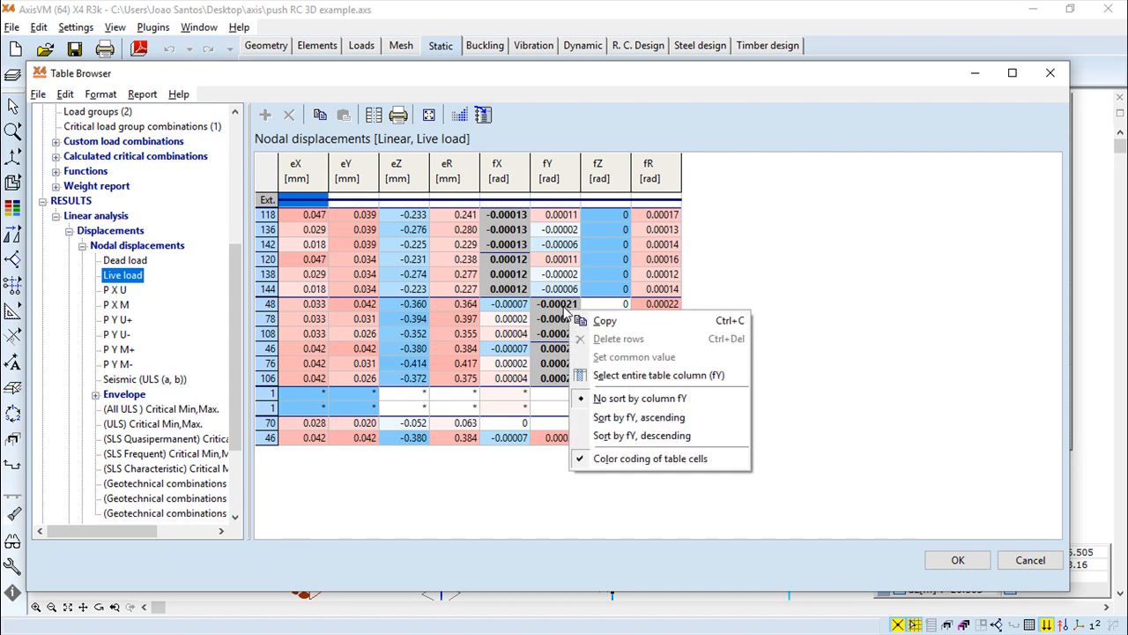
click(655, 419)
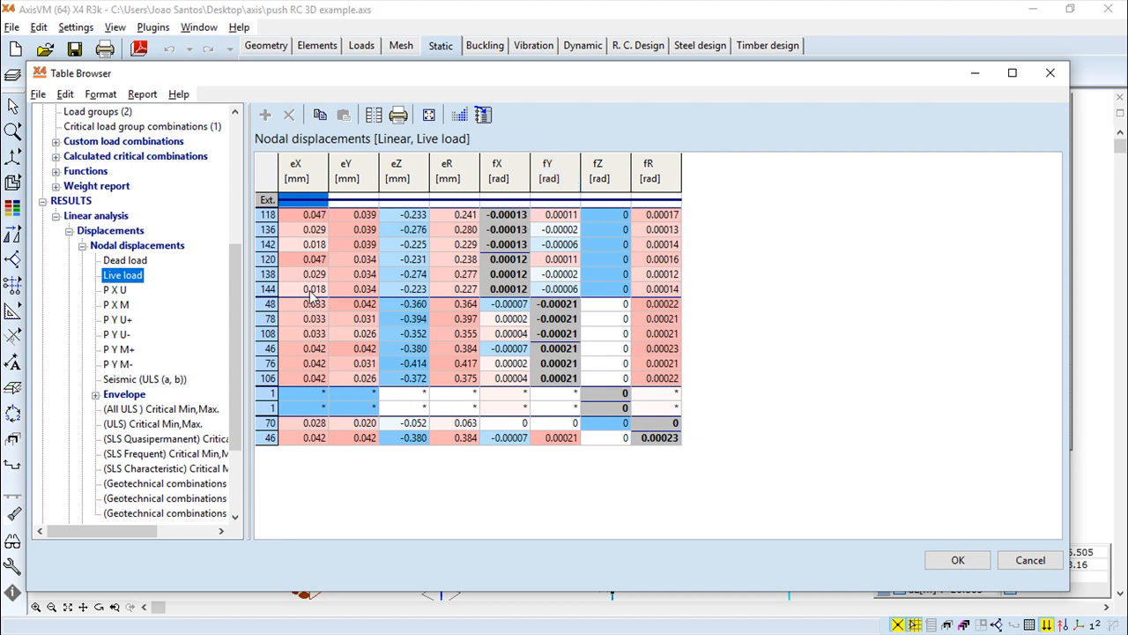
Confirm the display options and open the nodal displacement table for the P X U load case
click(110, 292)
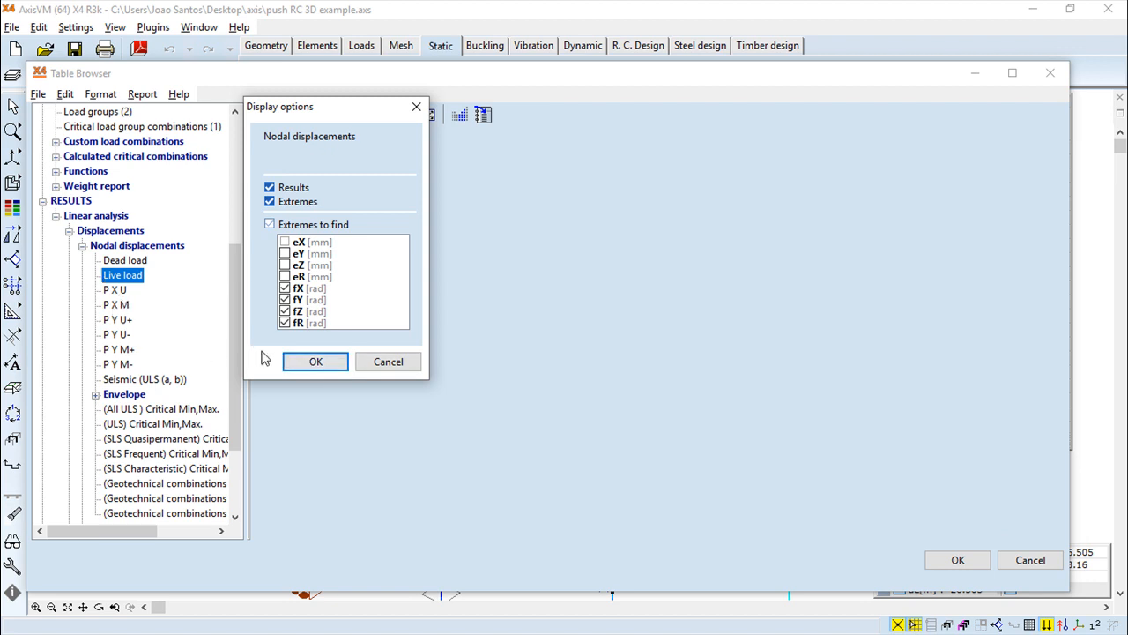
click(315, 362)
key(Down)
key(Down)
key(Down)
key(Down)
key(Down)
key(Down)
key(Down)
key(Down)
key(Down)
key(Down)
key(Down)
key(Down)
key(Down)
key(Down)
key(Down)
key(Down)
key(Down)
key(Down)
key(Down)
key(Down)
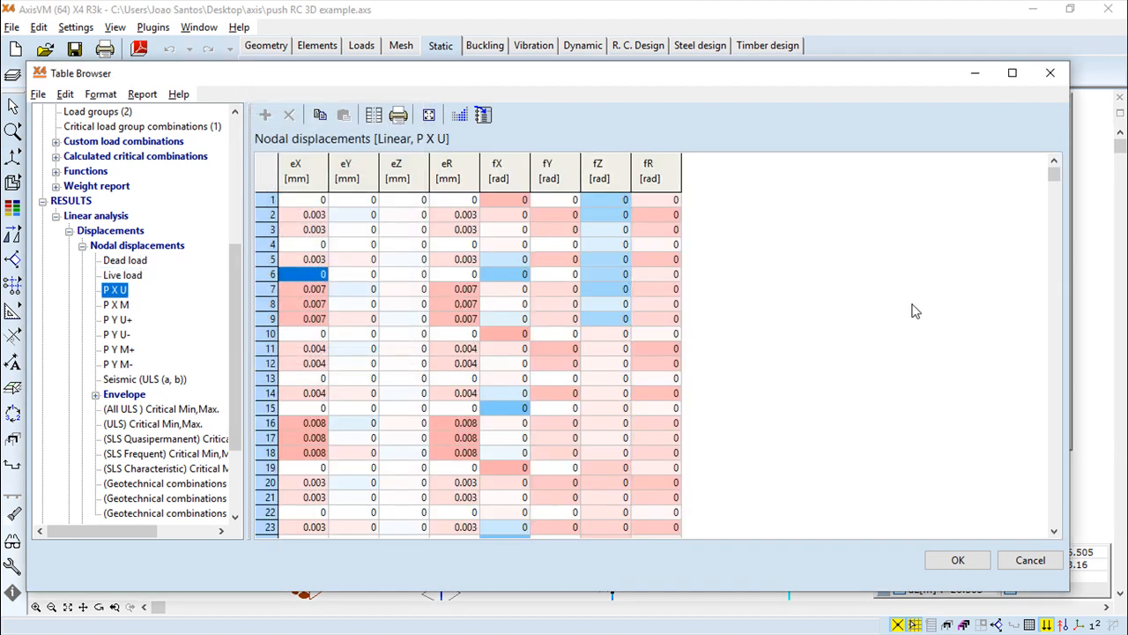
Scroll the P X U table and sort it by the eY column
scroll(915, 311, down, 7)
scroll(914, 311, up, 20)
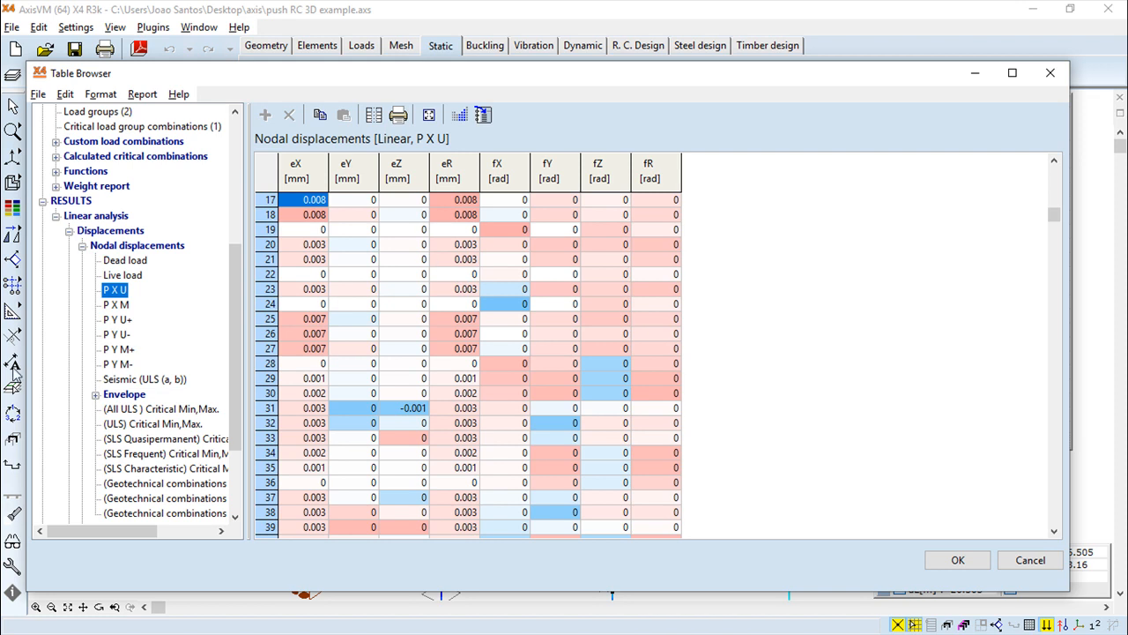
drag(234, 344, 321, 342)
click(364, 170)
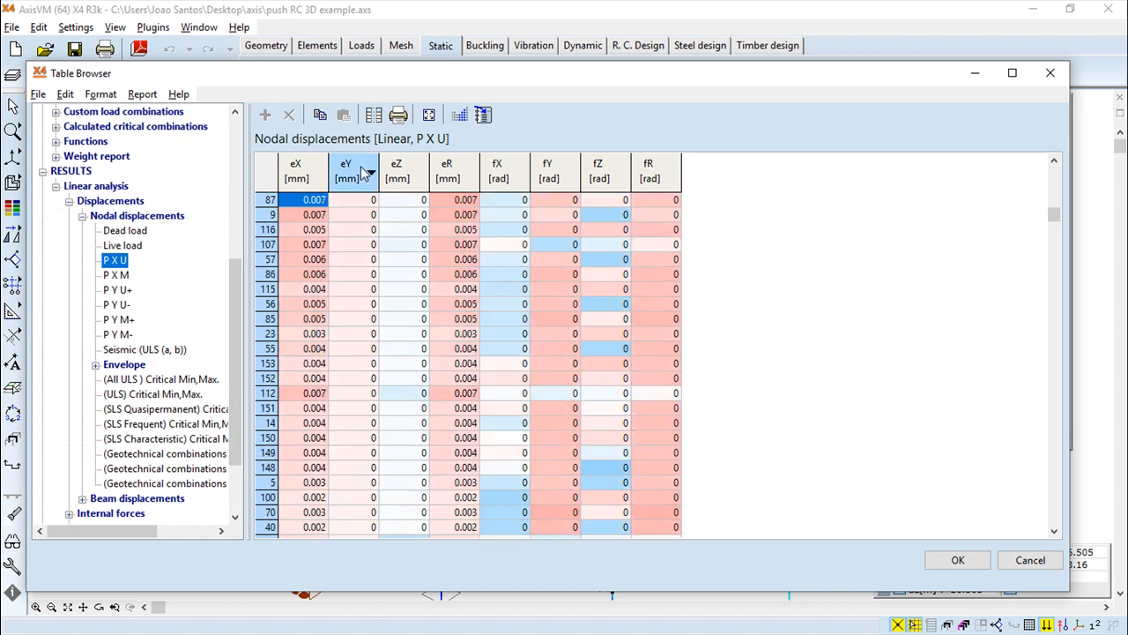
click(370, 174)
click(371, 173)
click(373, 175)
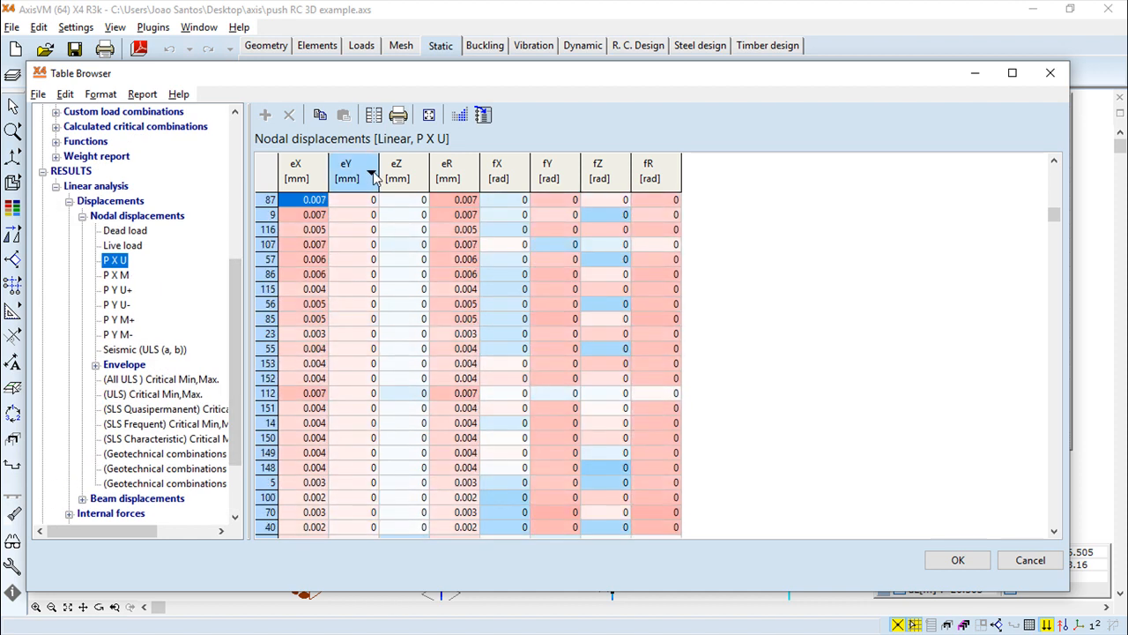